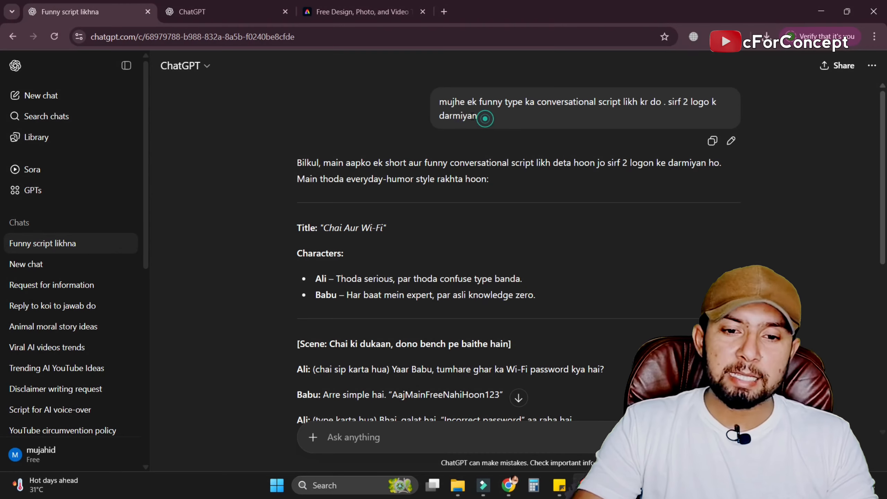
# Review the ChatGPT prompt for a funny two-person script, the title "Chai Aur Wi-Fi" and the full Ali and Babu dialogue.
pyautogui.moveTo(482, 116); pyautogui.dragTo(427, 101)
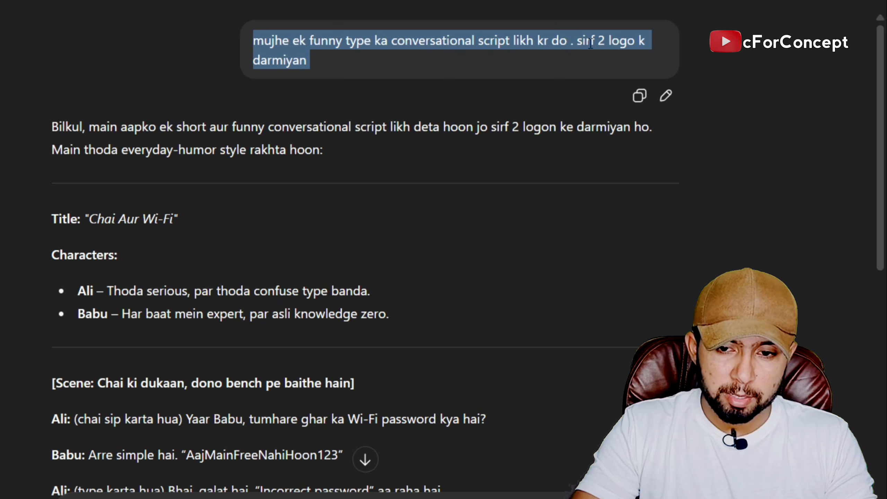
pyautogui.click(375, 53)
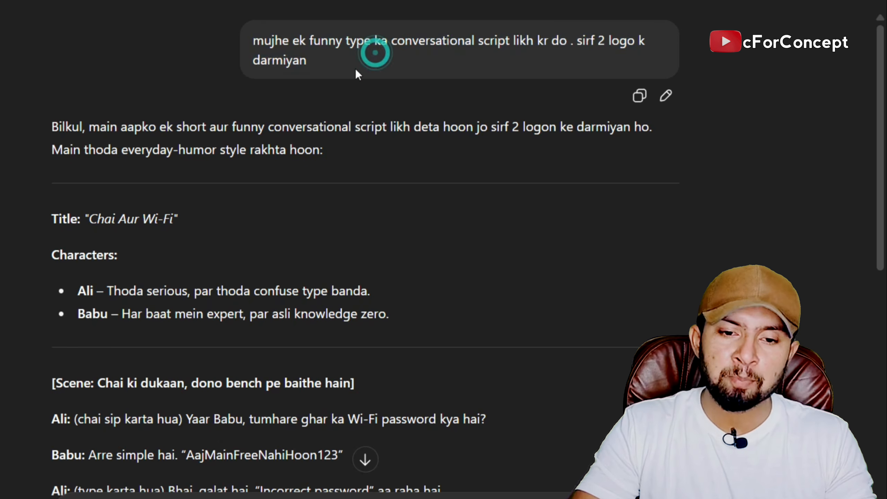
pyautogui.scroll(-4, 345, 110)
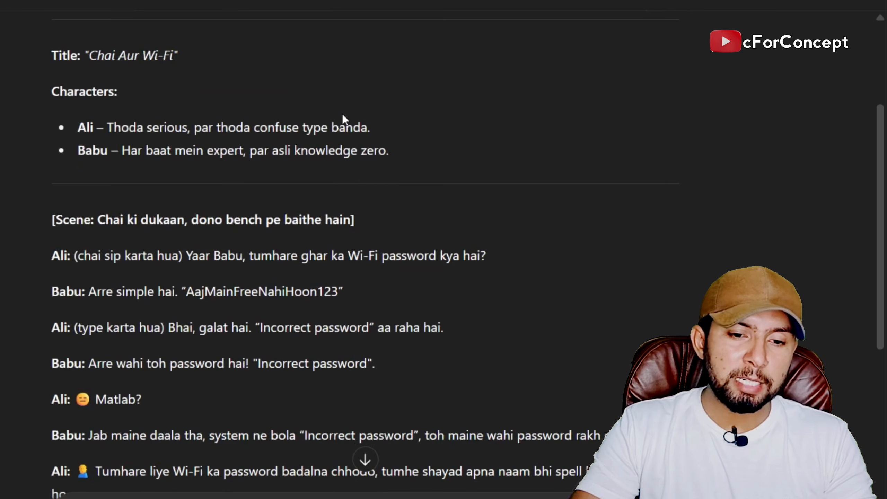
pyautogui.moveTo(196, 56); pyautogui.dragTo(51, 64)
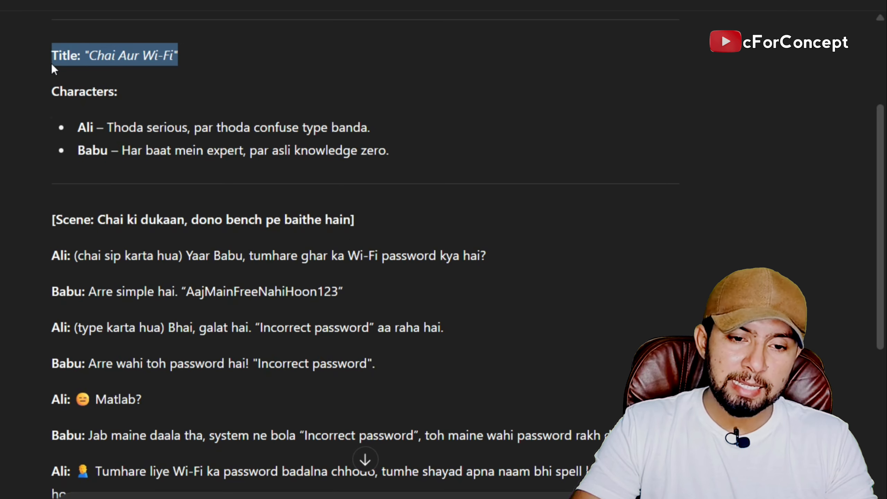
pyautogui.click(237, 60)
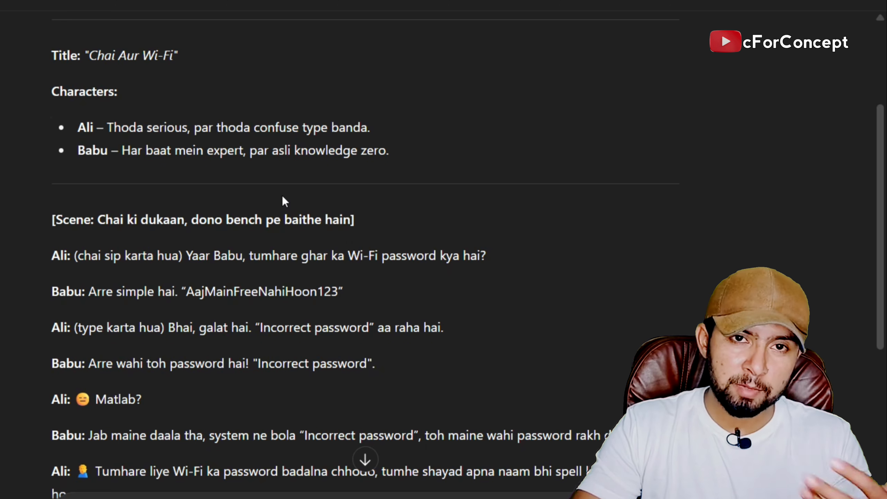
pyautogui.scroll(-5, 284, 201)
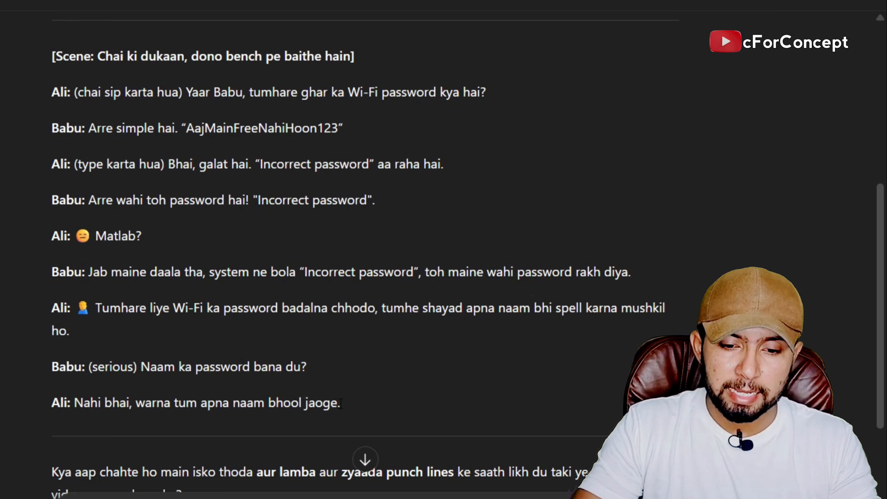
pyautogui.moveTo(341, 403); pyautogui.dragTo(48, 89)
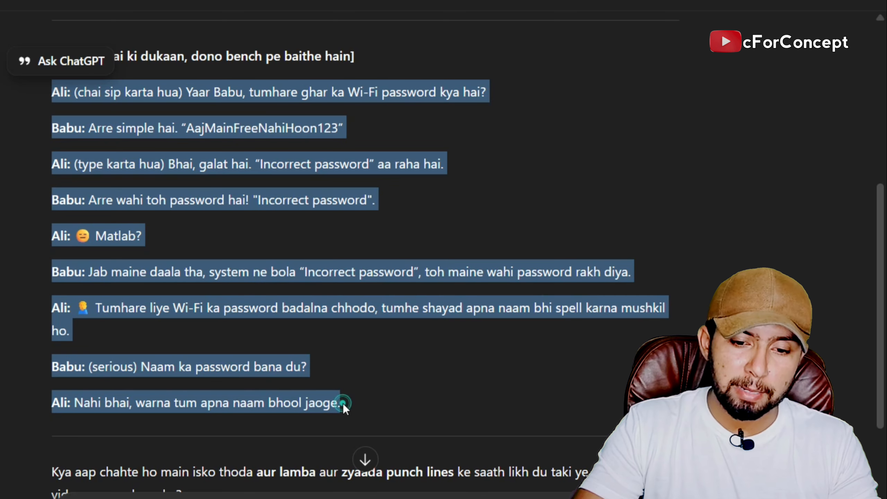
pyautogui.moveTo(343, 404); pyautogui.dragTo(44, 93)
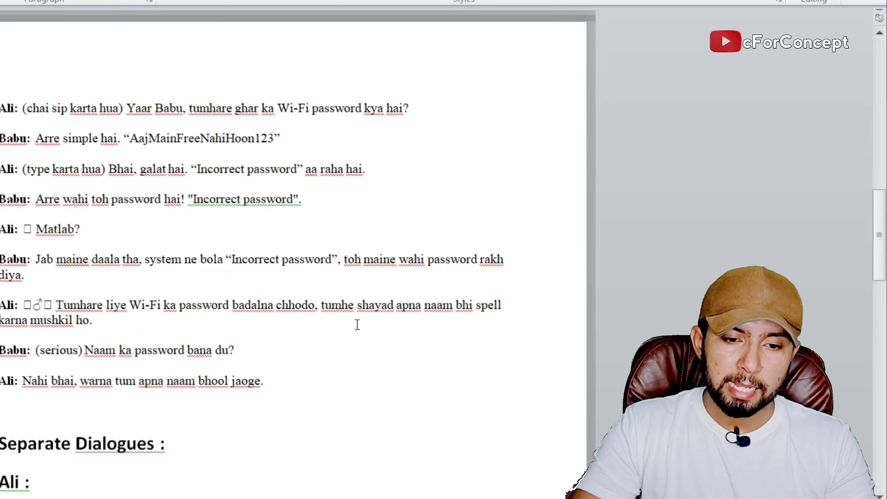
# Switch to the Word document and examine the combined Ali and Babu script with its speaker labels.
pyautogui.scroll(1, 357, 324)
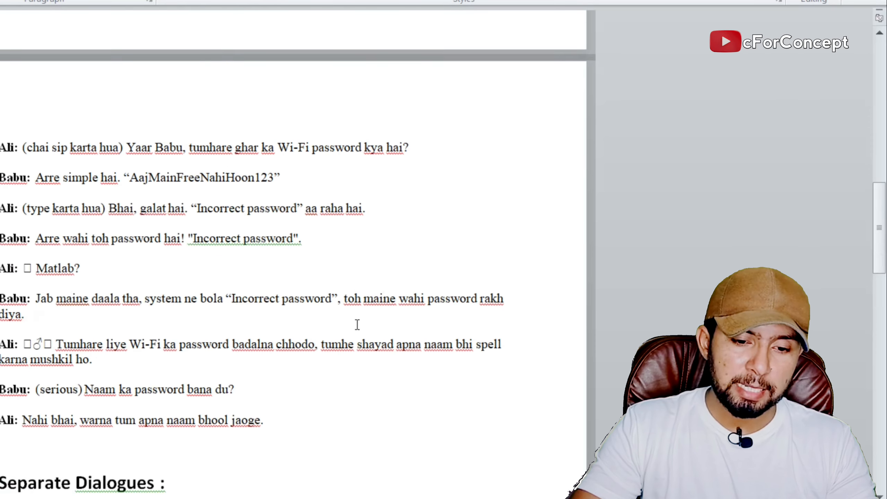
pyautogui.scroll(1, 357, 325)
pyautogui.moveTo(290, 424); pyautogui.dragTo(28, 147)
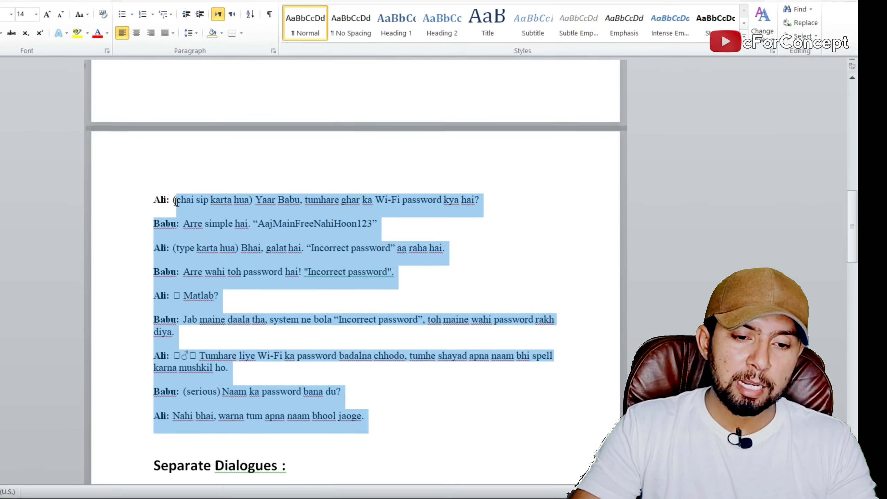
pyautogui.click(560, 223)
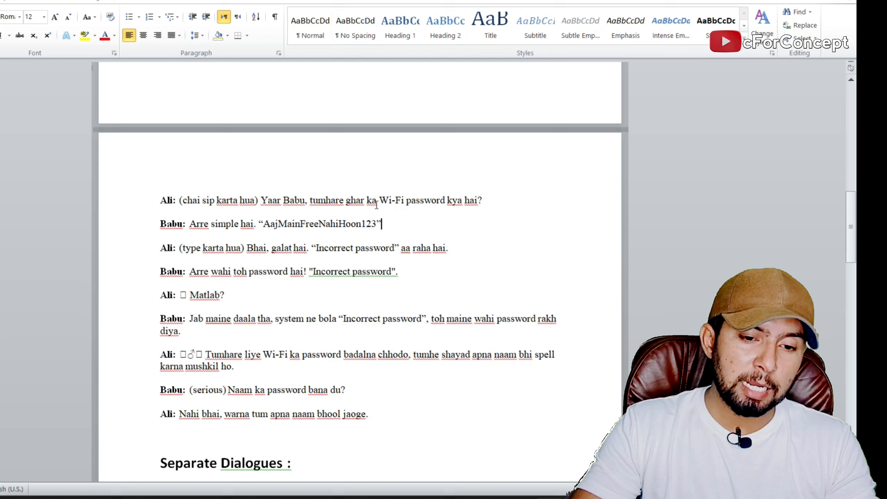
pyautogui.doubleClick(168, 200)
pyautogui.doubleClick(172, 223)
pyautogui.click(514, 258)
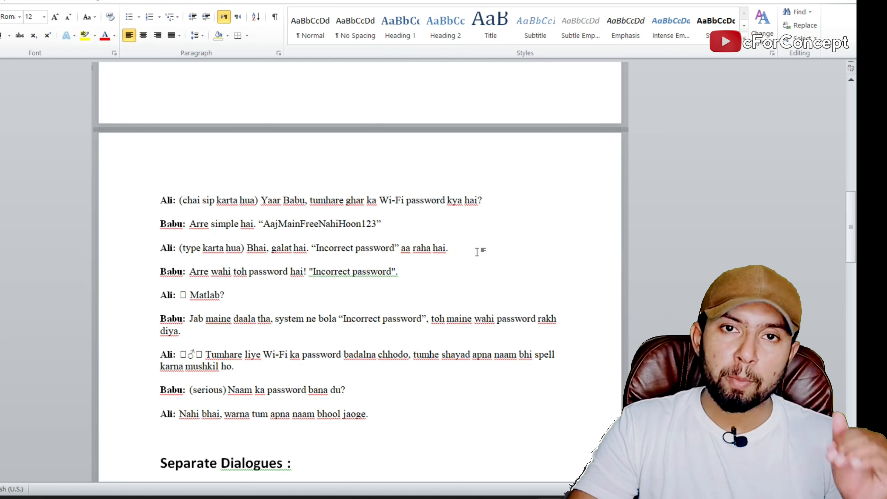
# Examine the Separate Dialogues section, reading Ali's lines with the closing laugh and then Babu's lines.
pyautogui.scroll(-6, 477, 252)
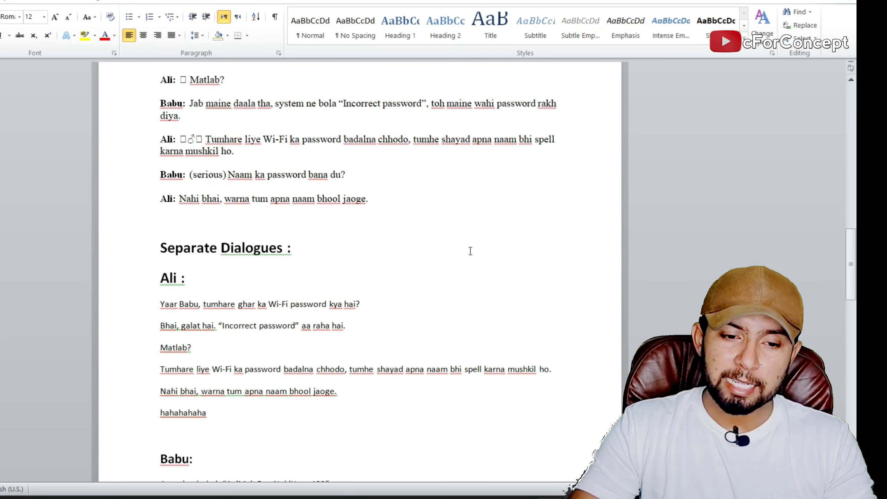
pyautogui.scroll(-3, 470, 250)
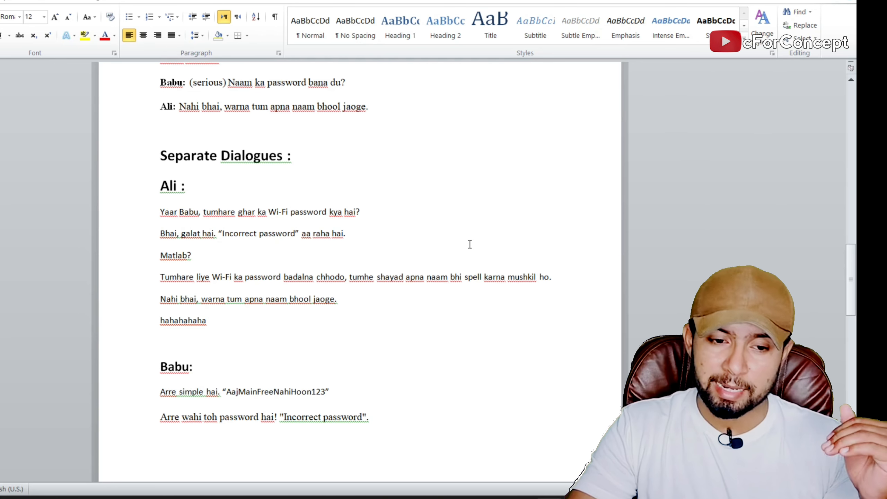
pyautogui.scroll(-1, 470, 244)
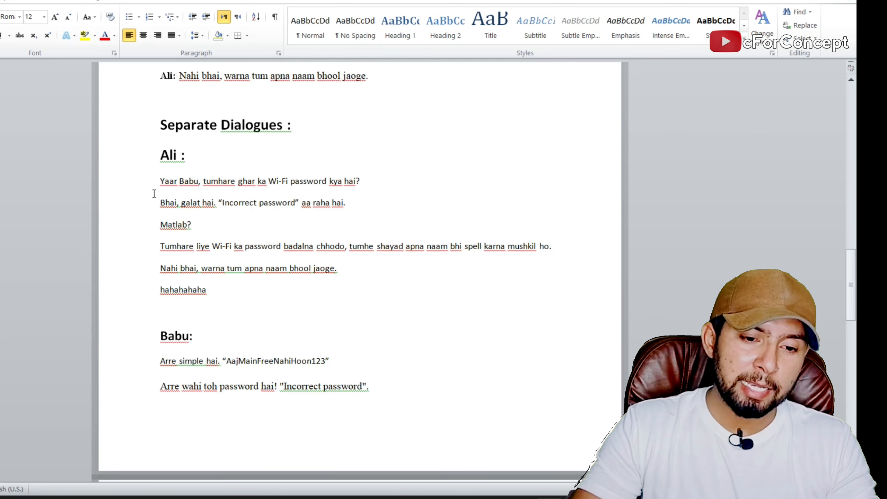
pyautogui.click(162, 184)
pyautogui.moveTo(176, 197); pyautogui.dragTo(163, 291)
pyautogui.click(220, 292)
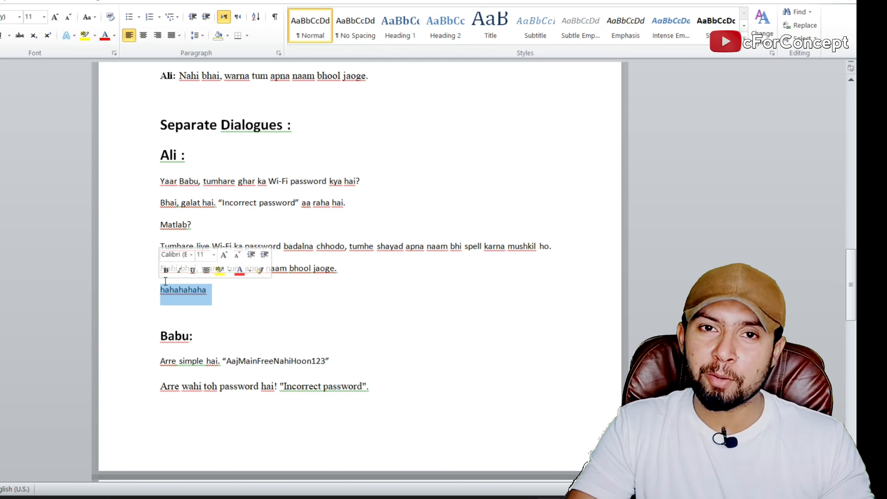
pyautogui.click(240, 300)
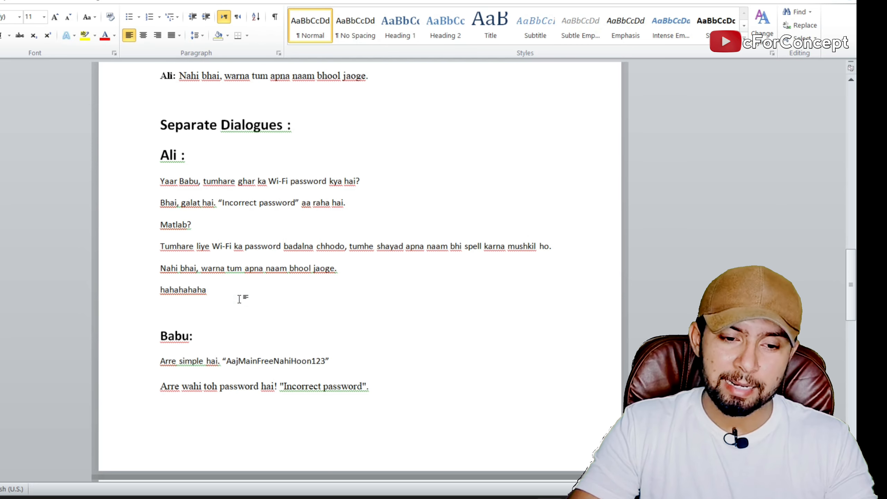
pyautogui.scroll(-3, 238, 293)
pyautogui.moveTo(207, 242); pyautogui.dragTo(160, 242)
pyautogui.scroll(-4, 306, 292)
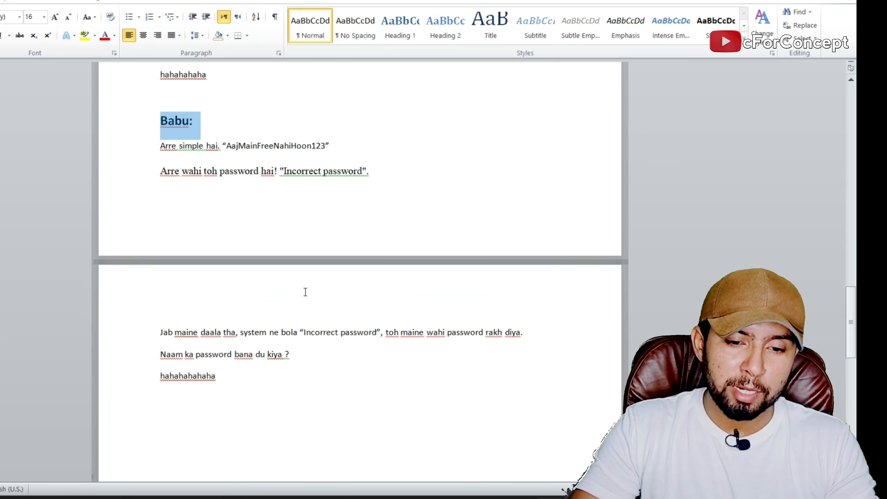
pyautogui.scroll(-1, 305, 292)
# Compare Ali's opening line in the full script with his separated dialogue, and highlight Ali's section through the laugh line.
pyautogui.scroll(15, 253, 269)
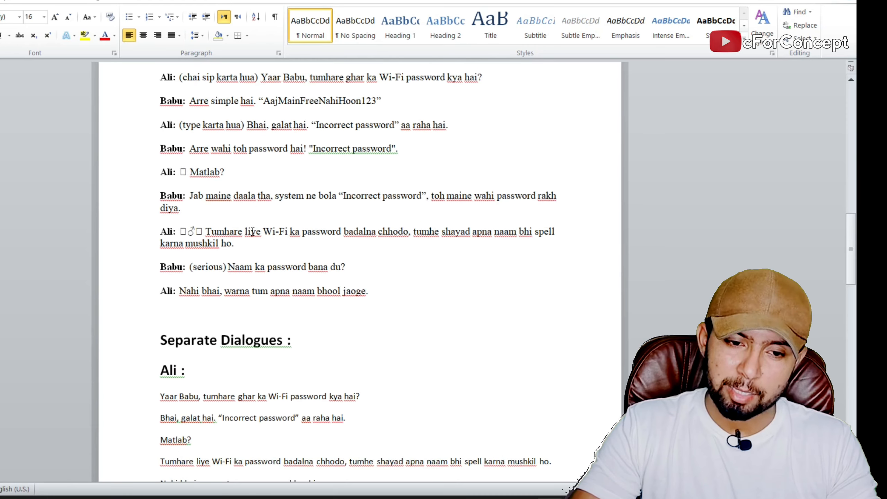
pyautogui.scroll(1, 252, 232)
pyautogui.moveTo(498, 101); pyautogui.dragTo(191, 98)
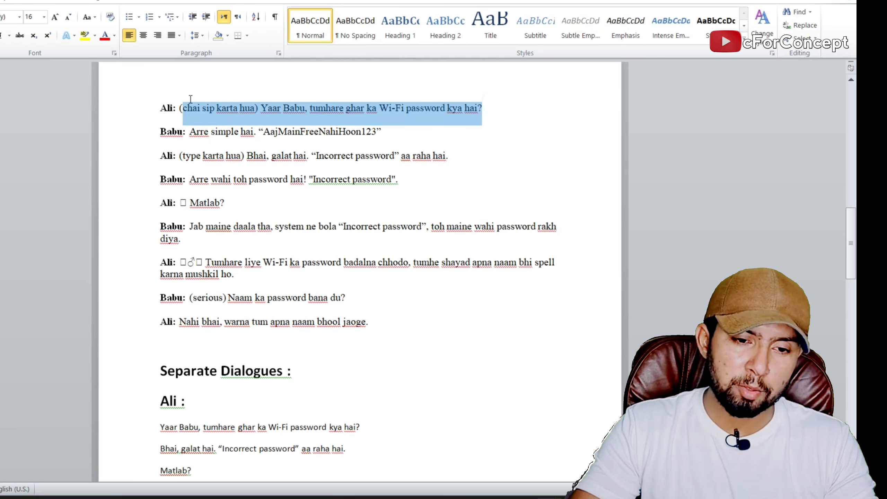
pyautogui.click(457, 140)
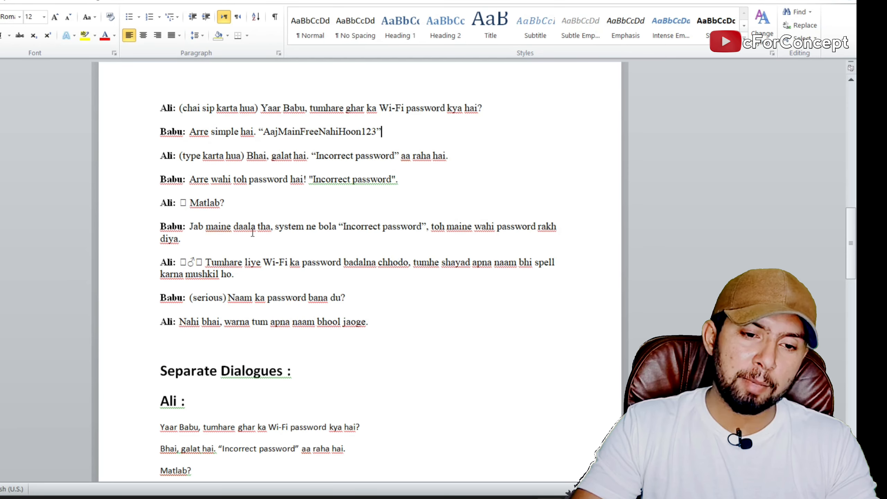
pyautogui.scroll(-9, 362, 250)
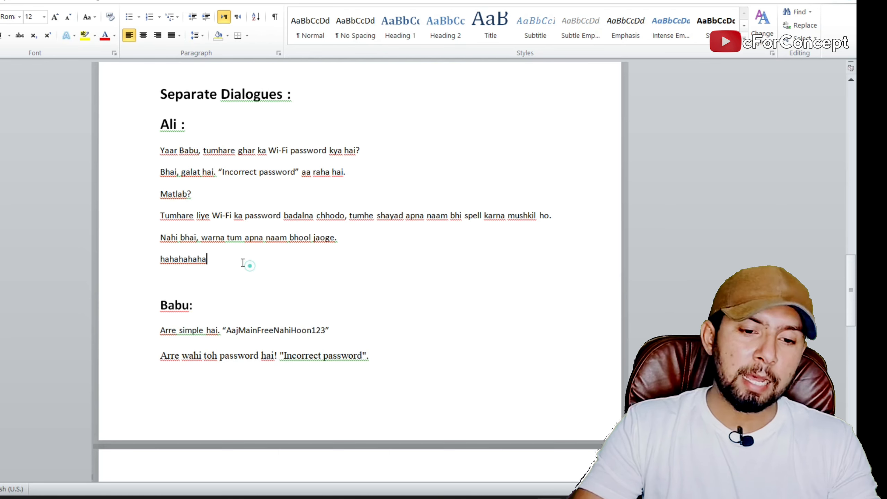
pyautogui.moveTo(246, 261); pyautogui.dragTo(141, 132)
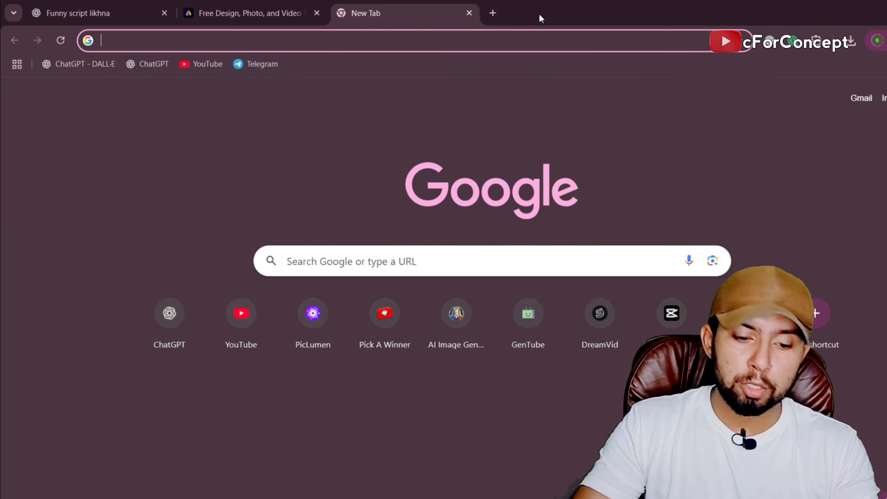
# Search Google for "google studio ai" in the browser and open the Google AI Studio site.
pyautogui.write('google studio ai')
pyautogui.press('Return')
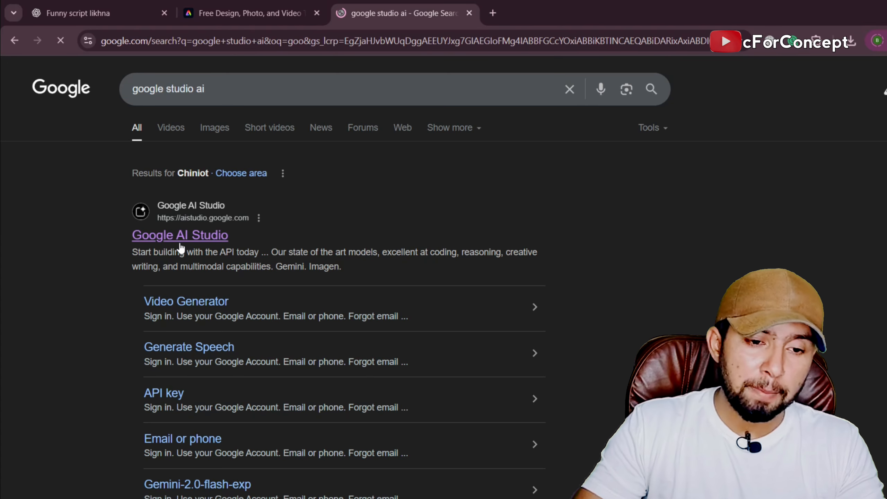
pyautogui.click(180, 243)
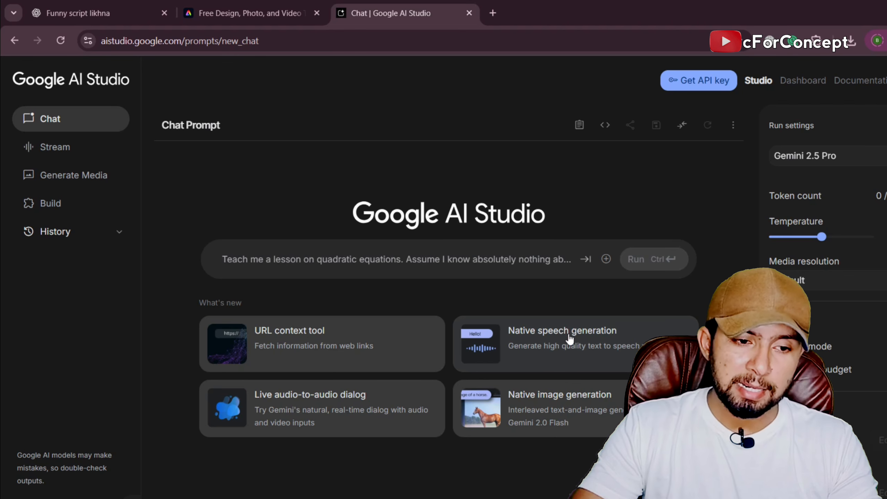
# Open speech generation under Generate Media and set the mode to single-speaker audio.
pyautogui.click(84, 184)
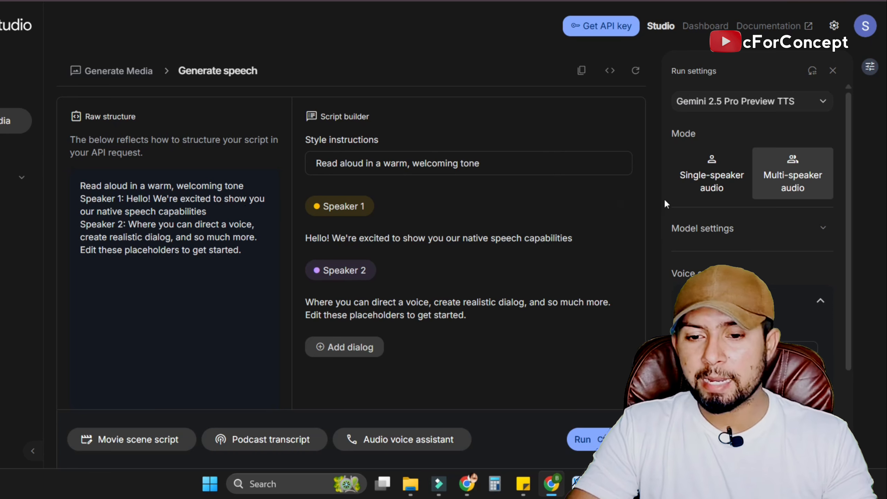
pyautogui.click(712, 174)
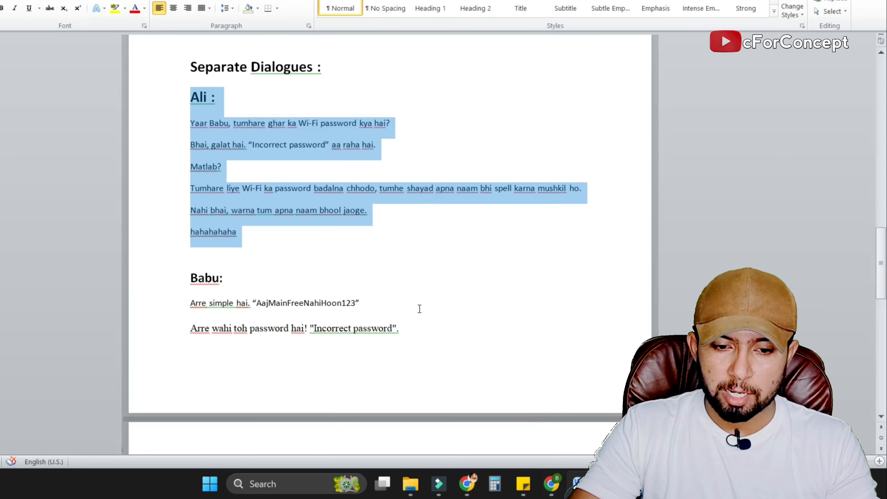
# Copy Ali's separated lines, without the name heading, from the Word document into the speech text in Google AI Studio.
pyautogui.scroll(2, 376, 251)
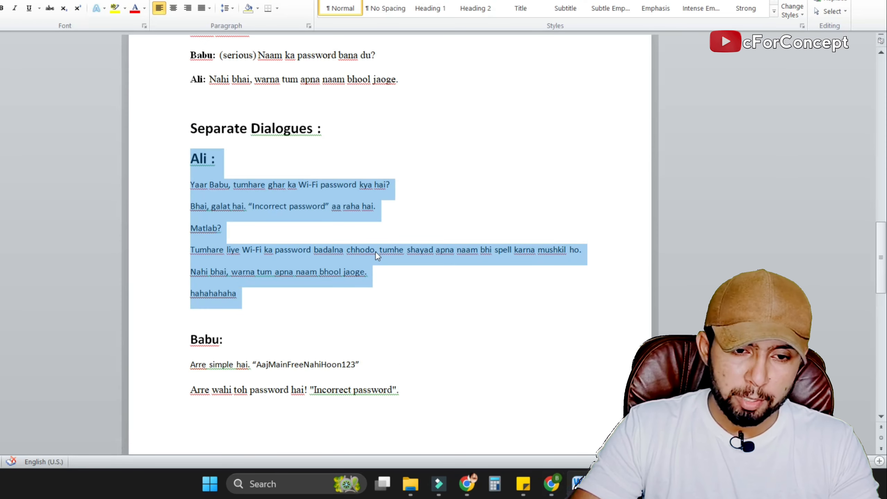
pyautogui.scroll(-1, 374, 179)
pyautogui.click(275, 235)
pyautogui.moveTo(243, 263); pyautogui.dragTo(189, 128)
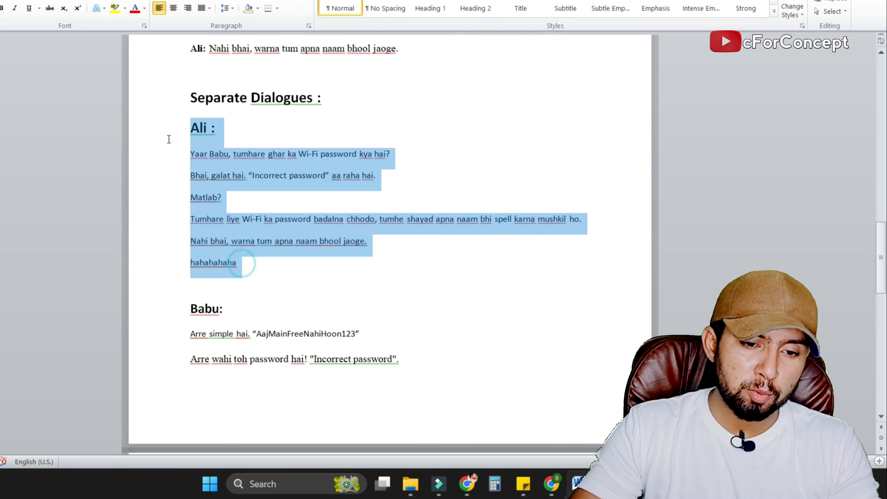
pyautogui.click(305, 227)
pyautogui.moveTo(250, 259); pyautogui.dragTo(150, 162)
pyautogui.hotkey('ctrl', 'c')
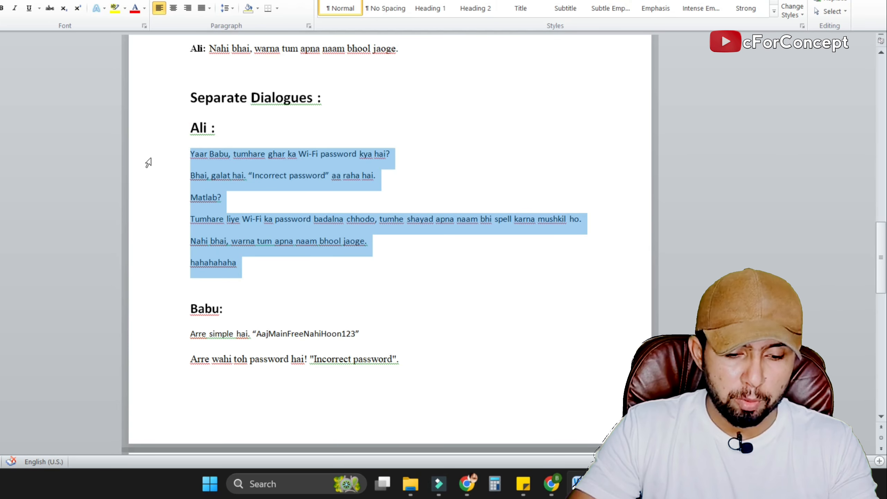
pyautogui.click(549, 491)
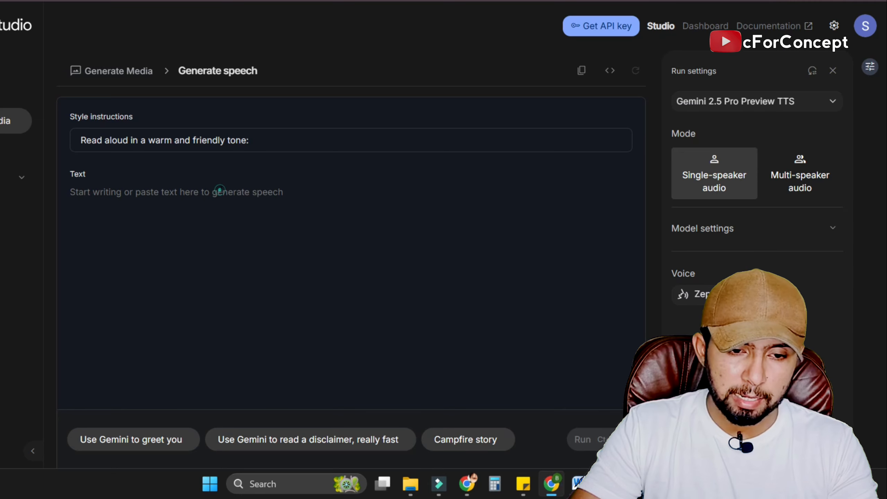
pyautogui.click(217, 192)
pyautogui.hotkey('ctrl', 'v')
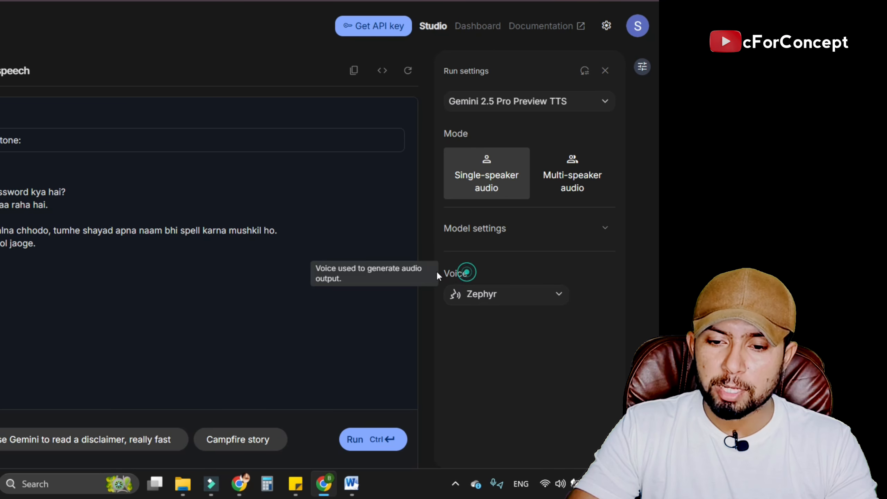
# Preview the Puck voice, select it for Ali's lines, and generate the speech.
pyautogui.click(542, 295)
pyautogui.scroll(-15, 503, 189)
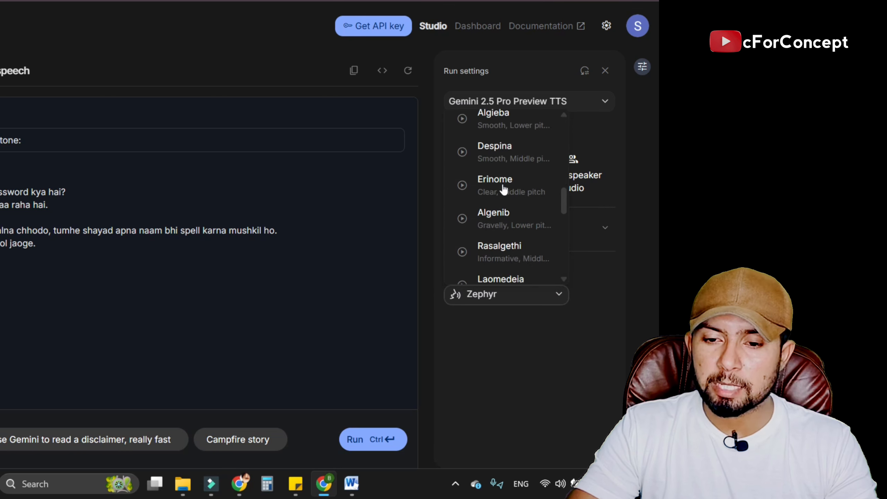
pyautogui.scroll(15, 501, 187)
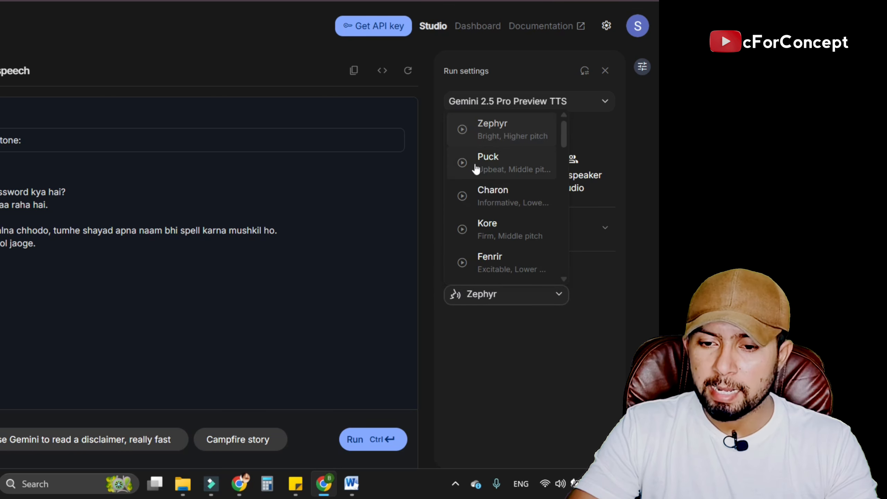
pyautogui.click(464, 164)
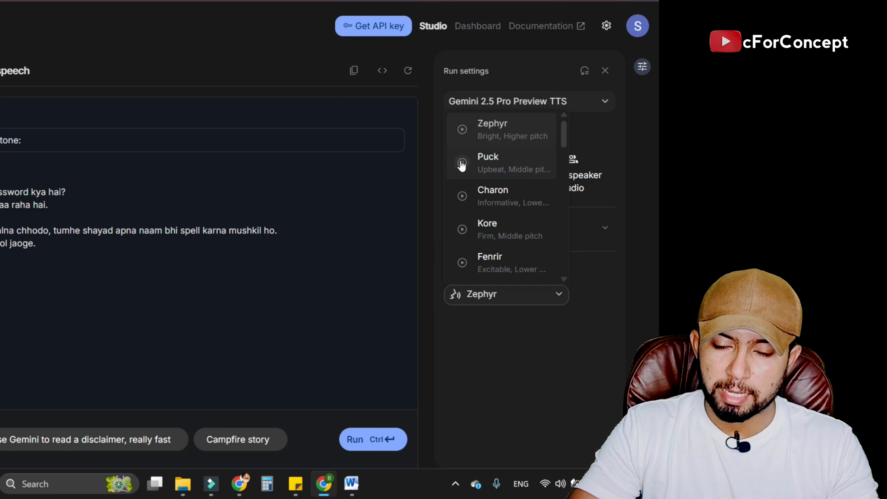
pyautogui.click(519, 156)
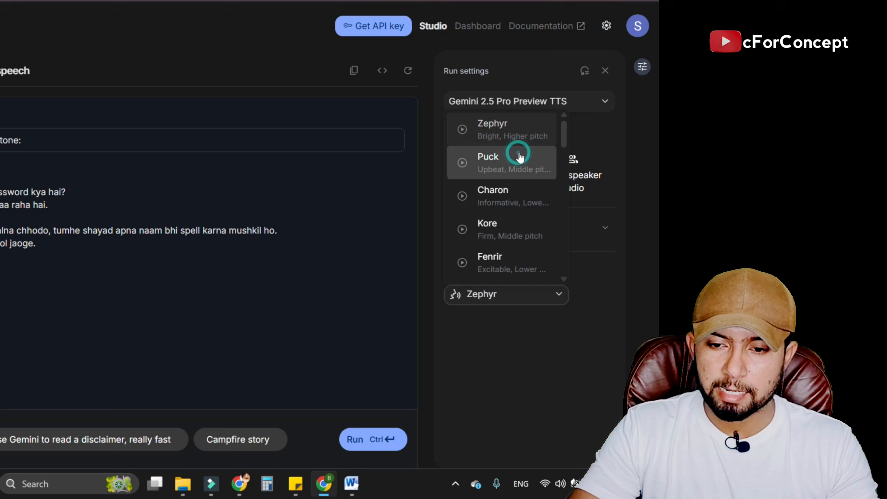
pyautogui.click(563, 336)
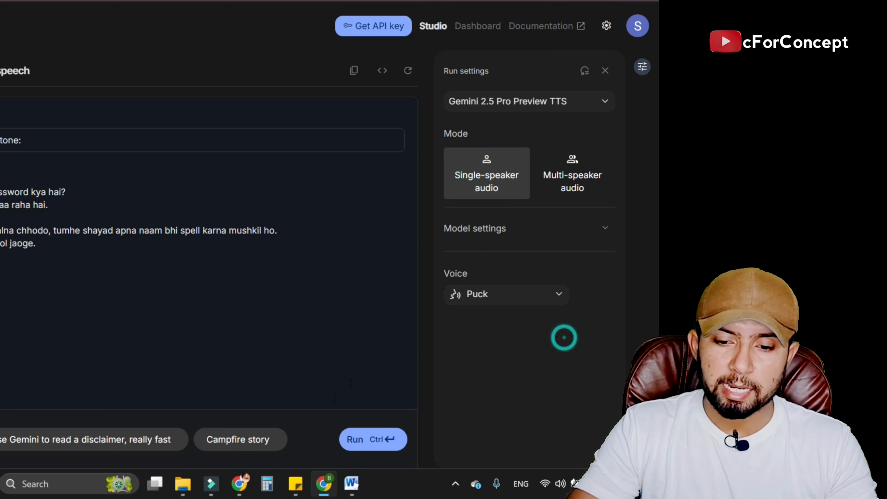
pyautogui.click(355, 441)
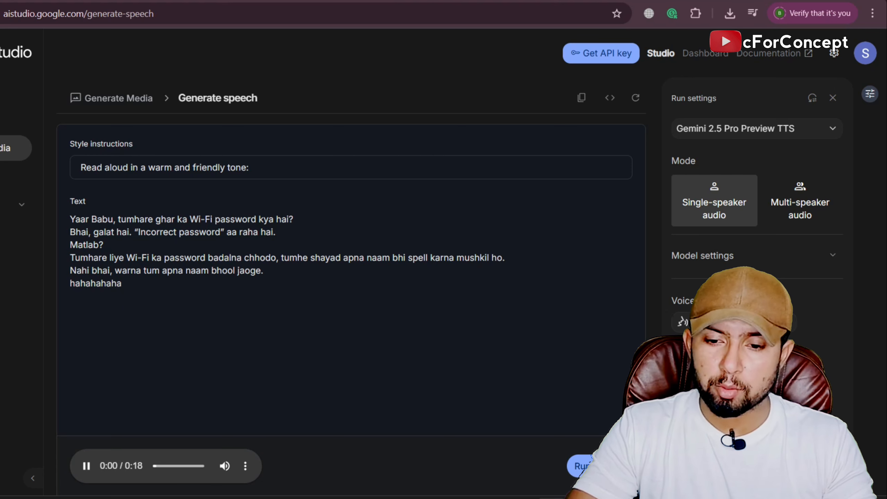
# Pause the generated Ali clip and check its download option without saving the file.
pyautogui.click(86, 466)
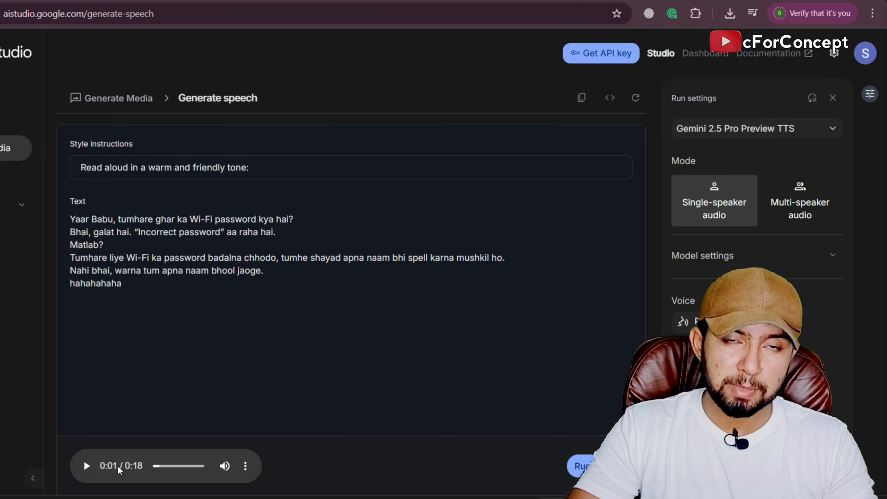
pyautogui.click(242, 467)
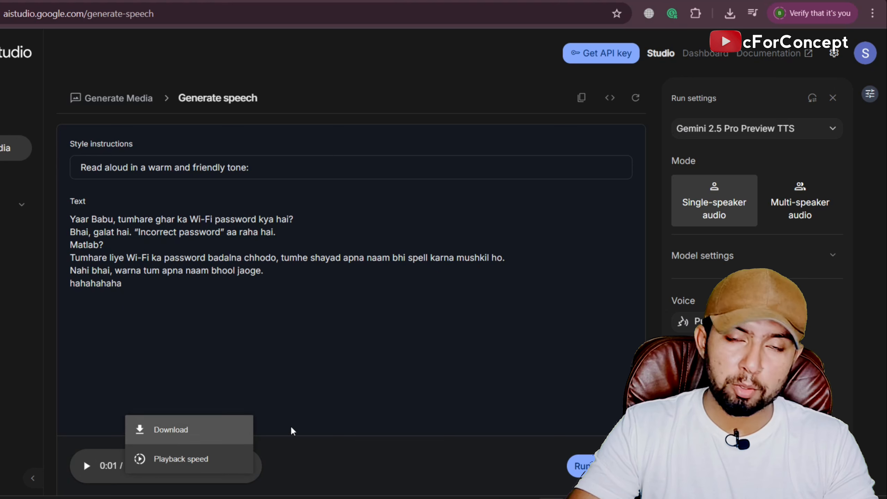
pyautogui.click(355, 453)
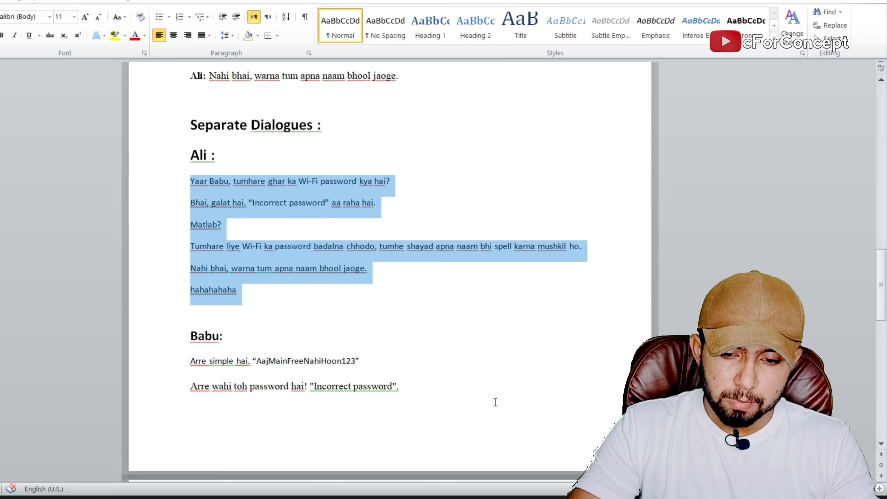
# Replace Ali's speech text in Google AI Studio with Babu's lines, copied without the name heading from the Word document.
pyautogui.scroll(-5, 347, 409)
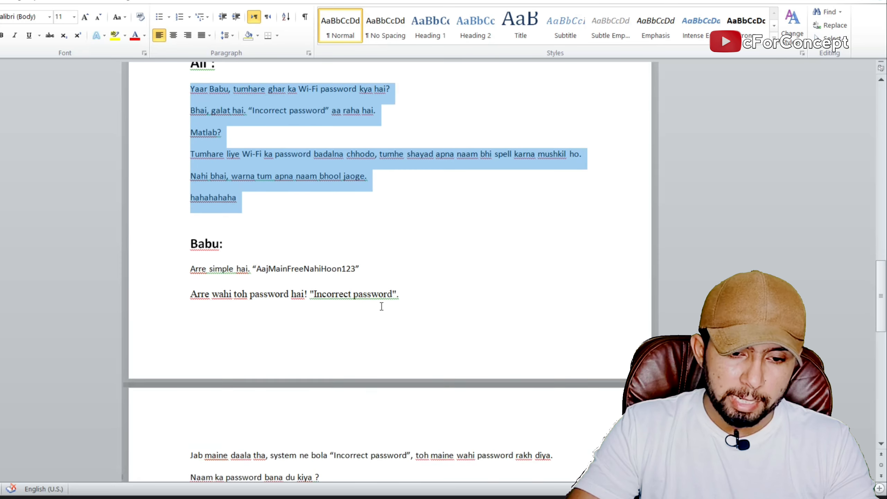
pyautogui.moveTo(295, 439); pyautogui.dragTo(219, 343)
pyautogui.keyDown('ctrl'); pyautogui.click(178, 230); pyautogui.keyUp('ctrl')
pyautogui.keyDown('ctrl'); pyautogui.click(174, 217); pyautogui.keyUp('ctrl')
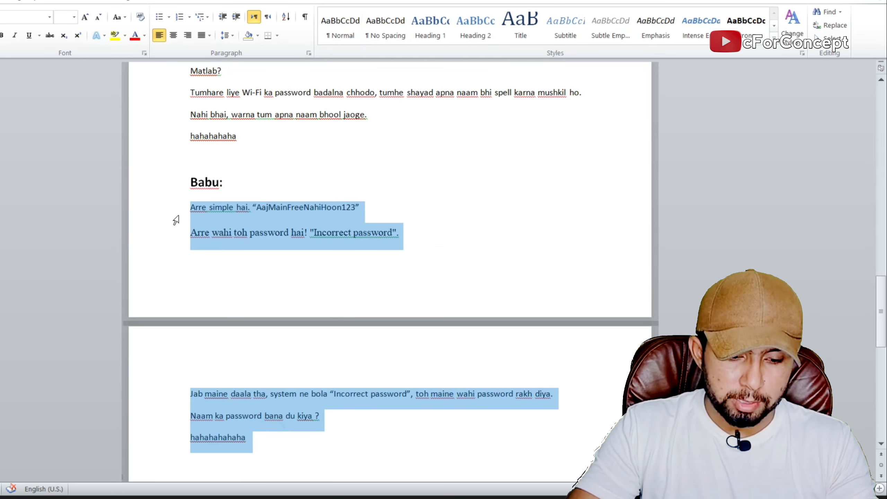
pyautogui.click(249, 258)
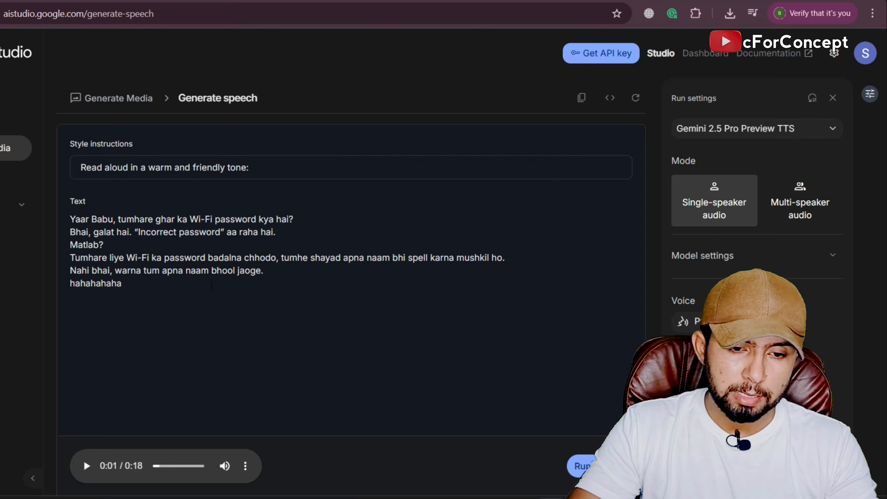
pyautogui.moveTo(211, 286); pyautogui.dragTo(69, 210)
pyautogui.press('BackSpace')
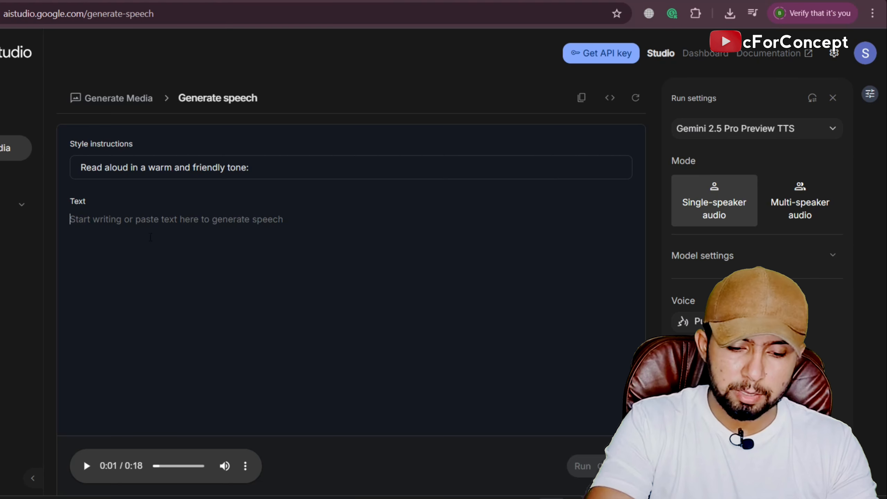
pyautogui.hotkey('ctrl', 'v')
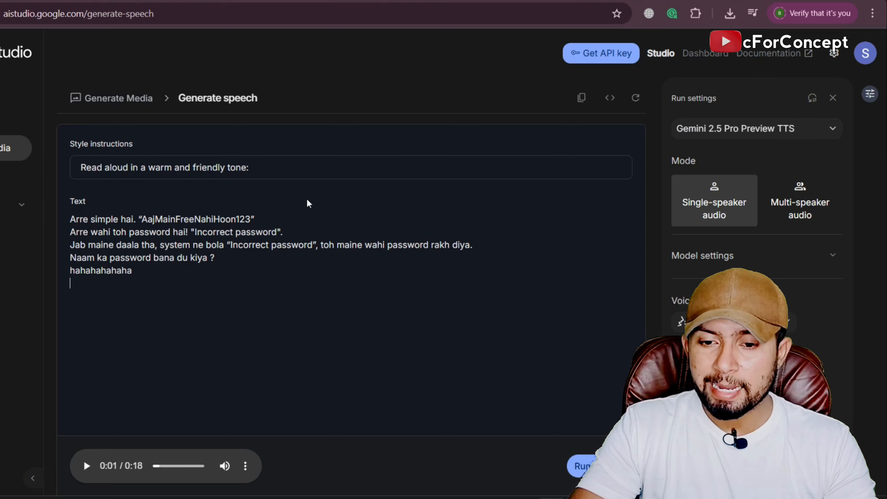
# Choose a different voice from further down the voice list for Babu's lines.
pyautogui.click(508, 320)
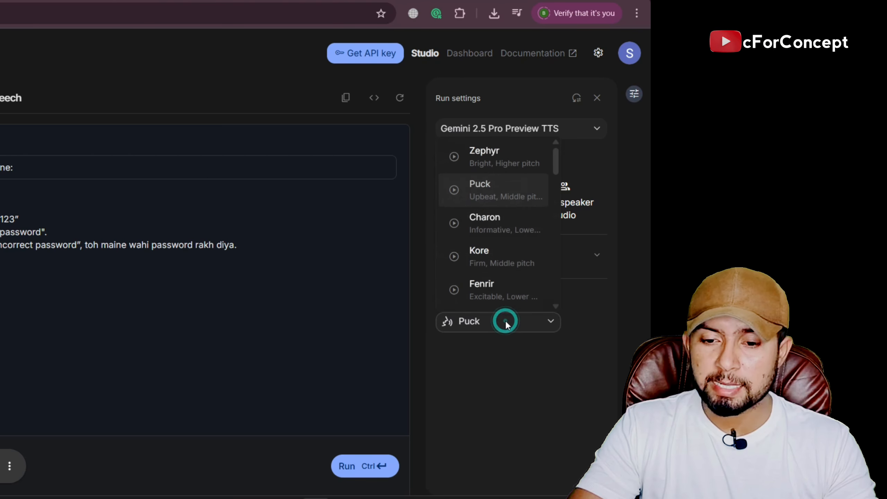
pyautogui.scroll(-5, 503, 232)
pyautogui.click(504, 232)
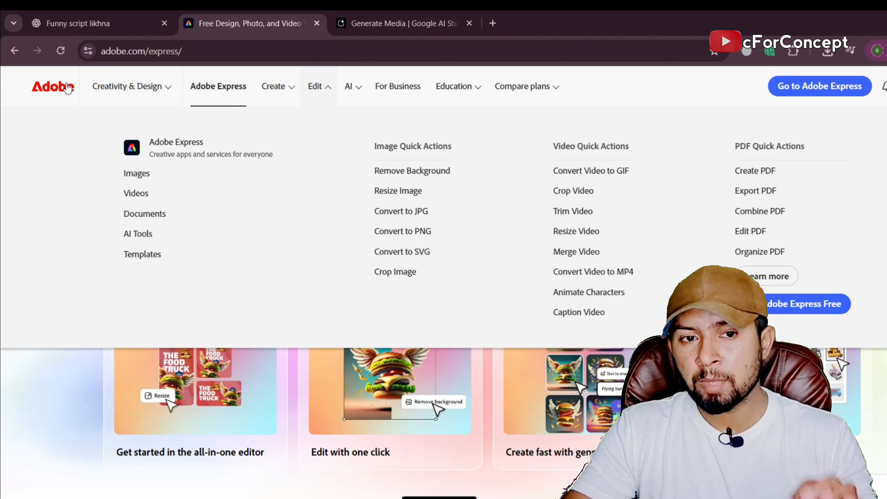
# Switch to the Adobe Express site and open Animate Characters among its video quick actions.
pyautogui.click(219, 49)
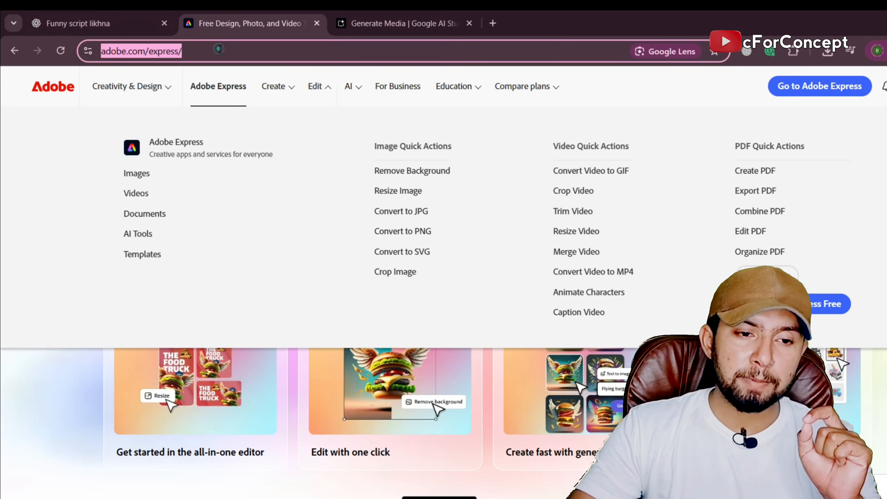
pyautogui.click(220, 49)
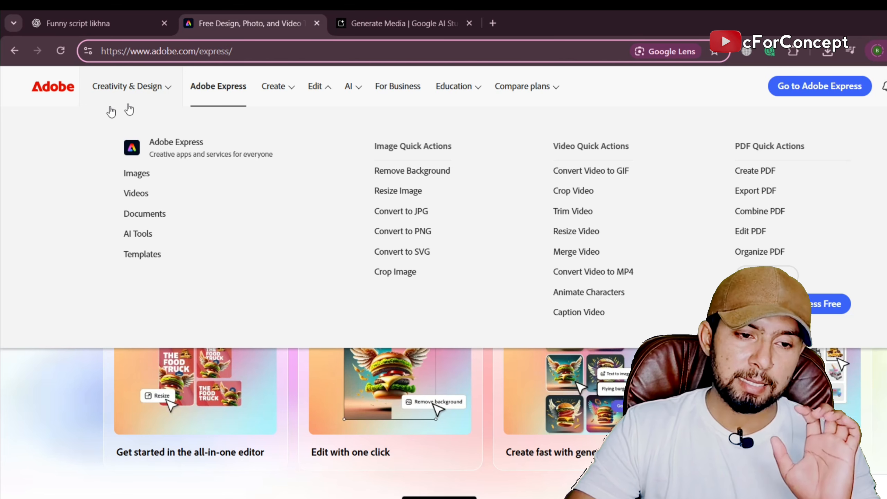
pyautogui.click(79, 385)
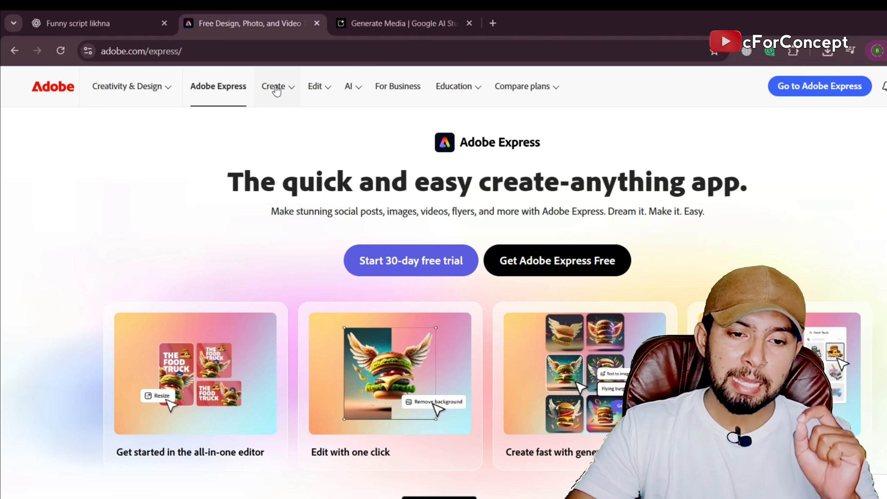
pyautogui.click(328, 91)
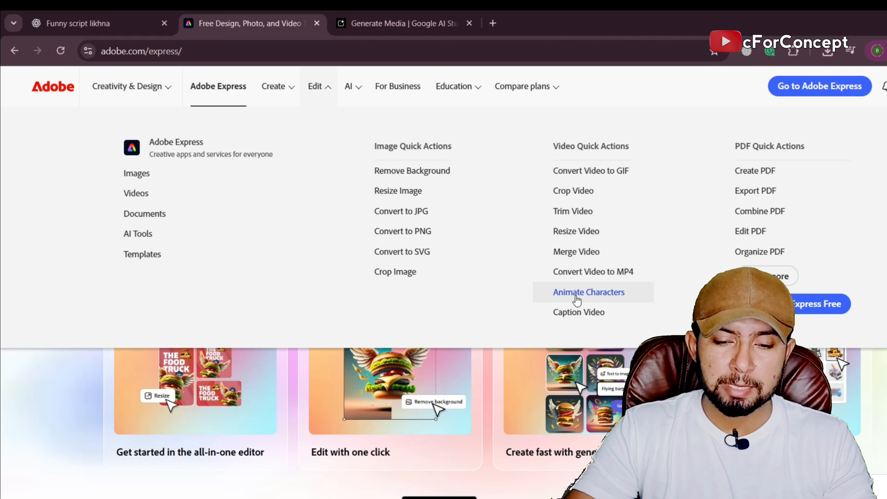
pyautogui.click(610, 300)
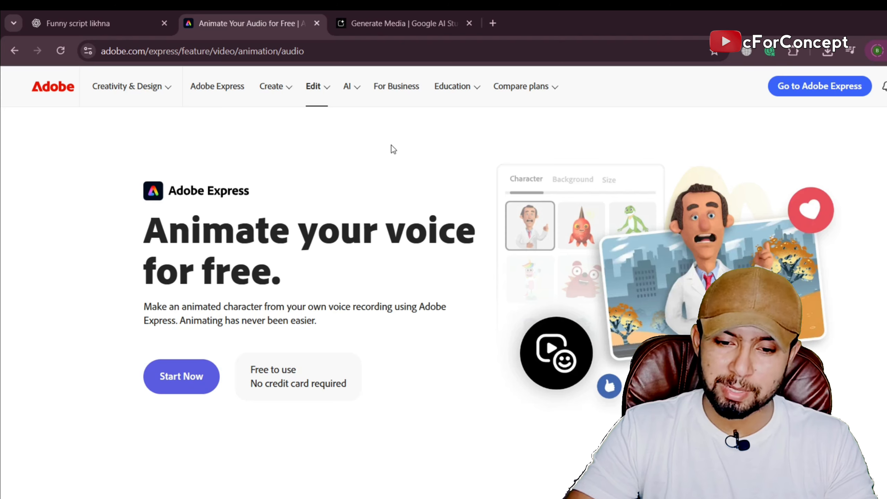
# Review the voice animation page, including its free-use note, and start the Animate characters tool.
pyautogui.scroll(-1, 393, 149)
pyautogui.scroll(1, 246, 305)
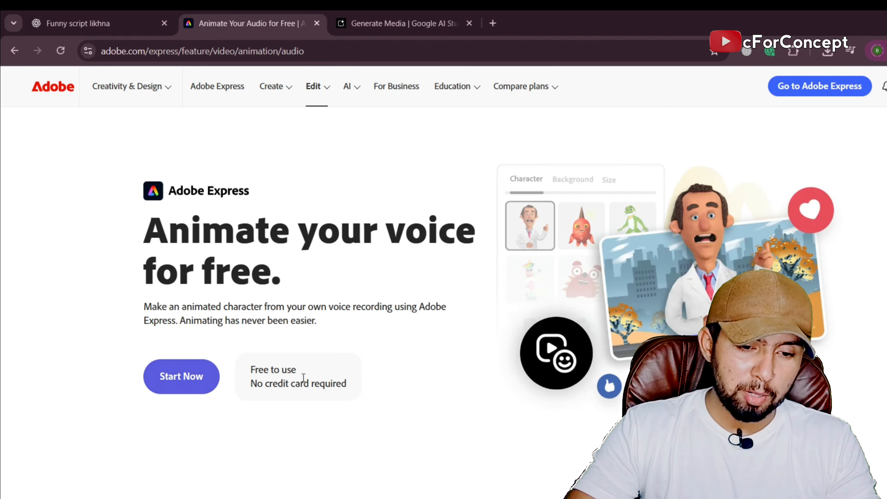
pyautogui.moveTo(304, 377); pyautogui.dragTo(251, 373)
pyautogui.click(305, 405)
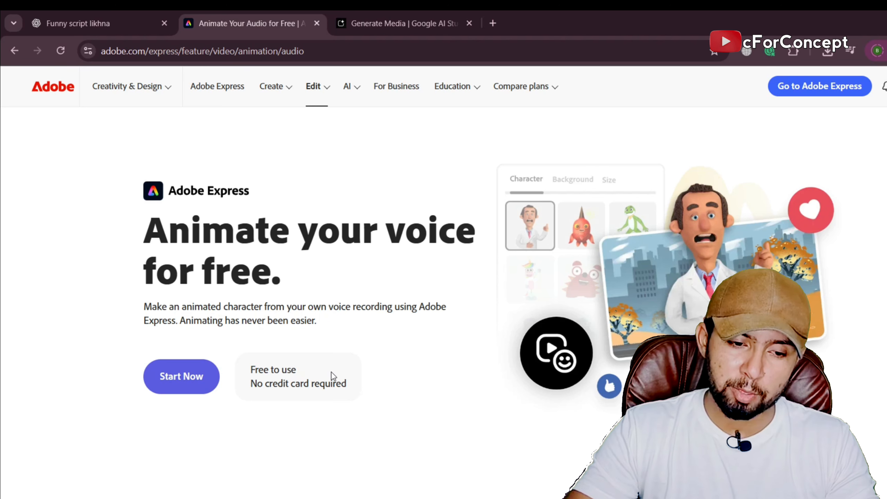
pyautogui.click(184, 375)
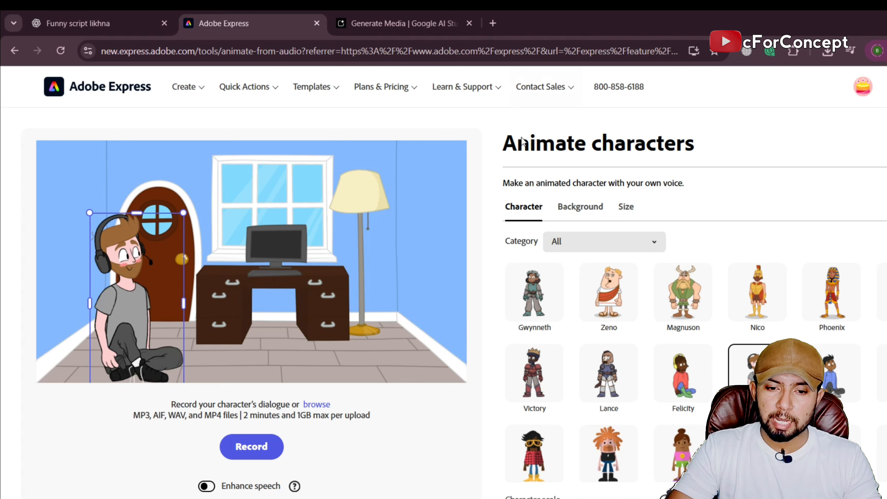
# Browse the available animated characters and check the category filter.
pyautogui.click(525, 211)
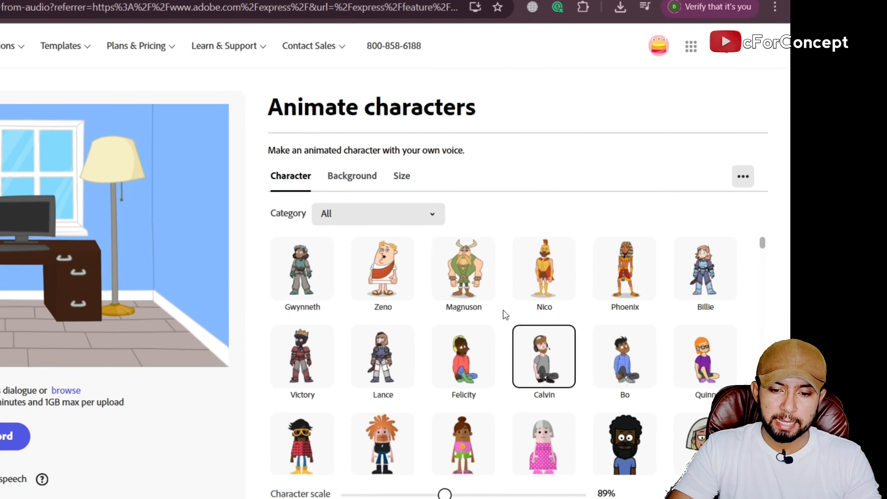
pyautogui.scroll(-20, 505, 314)
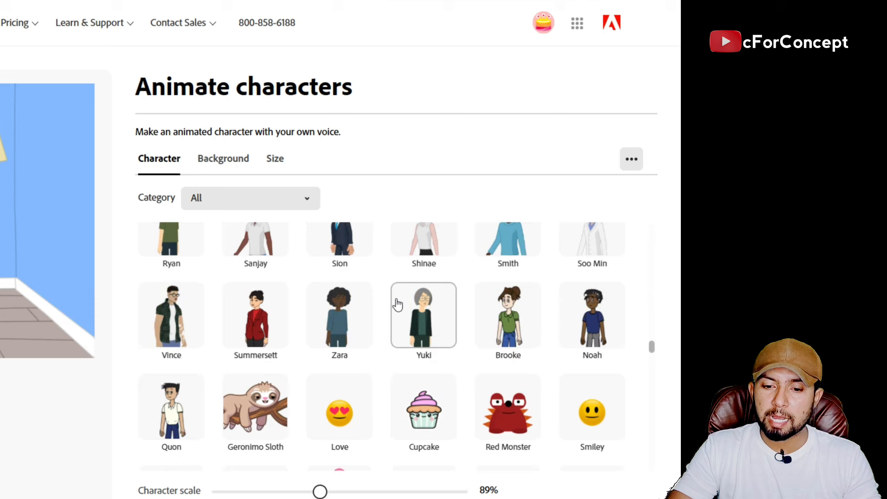
pyautogui.scroll(-15, 398, 303)
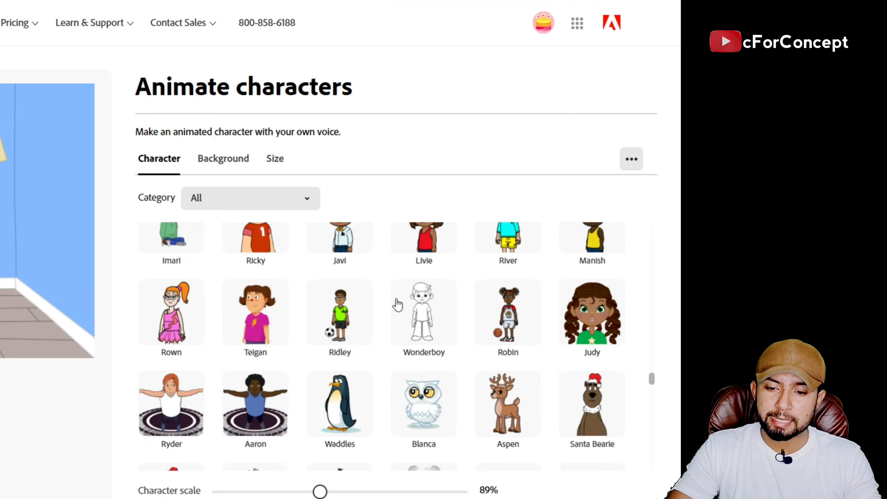
pyautogui.scroll(5, 397, 304)
pyautogui.scroll(15, 394, 298)
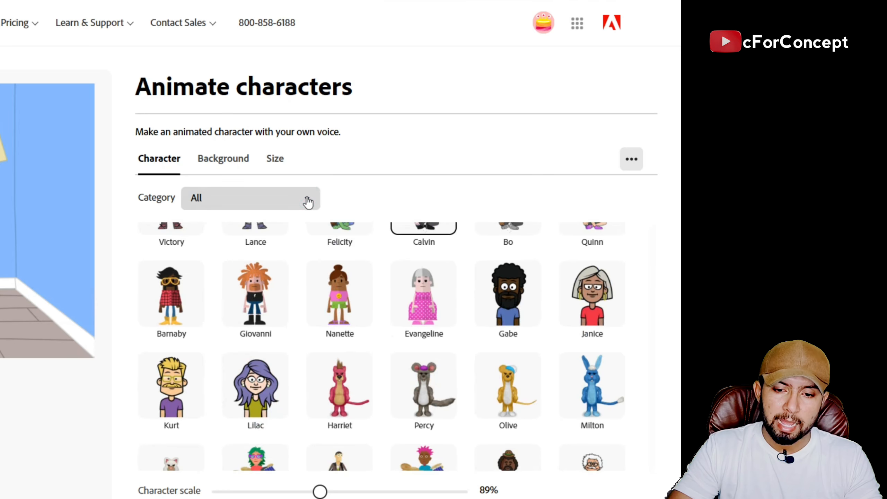
pyautogui.click(307, 200)
pyautogui.click(317, 204)
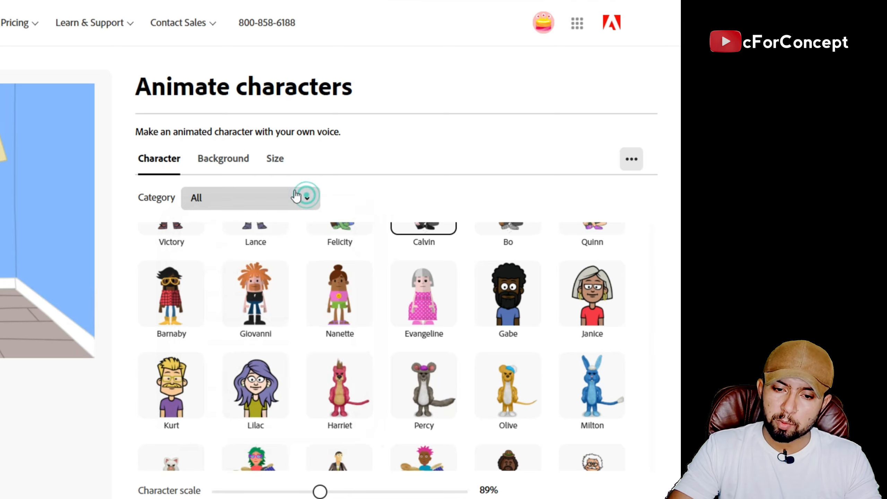
# Browse the scene backgrounds, try Festival, Frontier, Desert and Westerntown, and apply Splatter Pink.
pyautogui.click(232, 158)
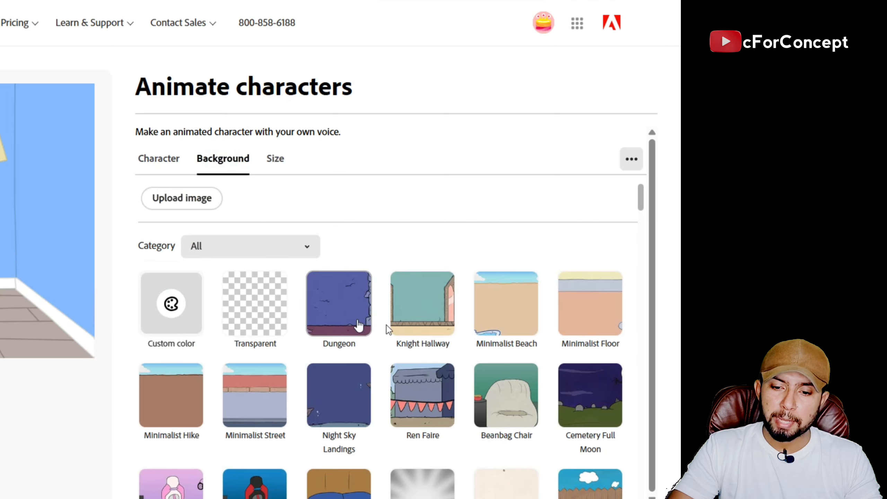
pyautogui.scroll(-8, 359, 326)
pyautogui.scroll(-5, 398, 332)
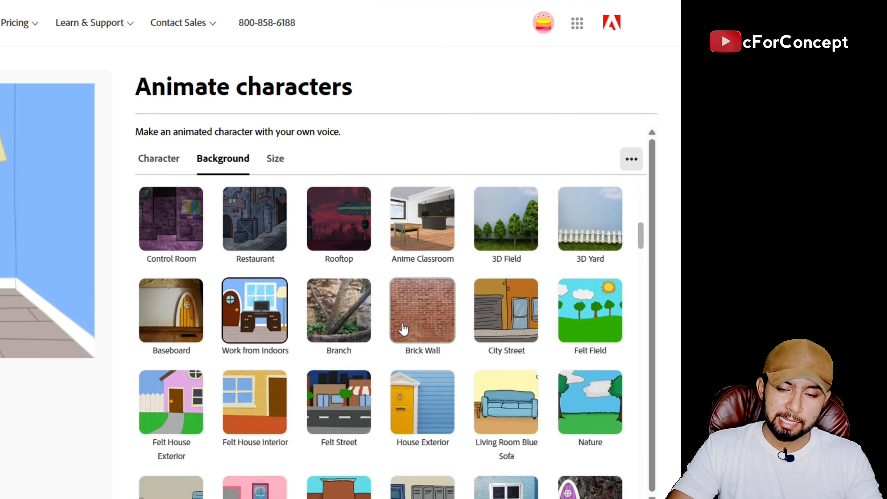
pyautogui.scroll(-20, 404, 328)
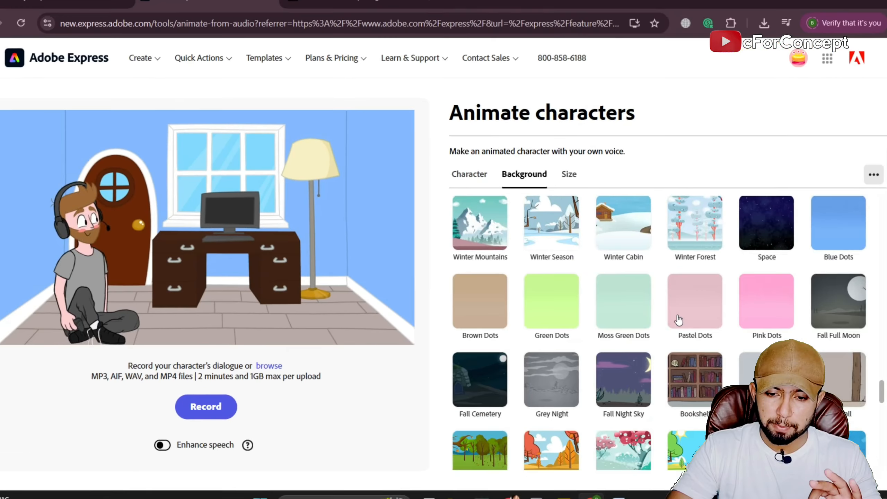
pyautogui.scroll(-10, 679, 319)
pyautogui.click(623, 276)
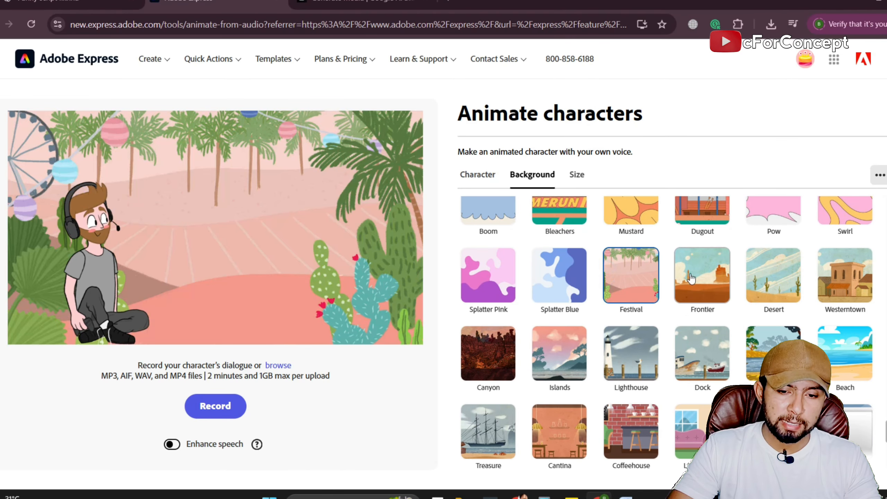
pyautogui.click(692, 278)
pyautogui.click(774, 276)
pyautogui.click(845, 276)
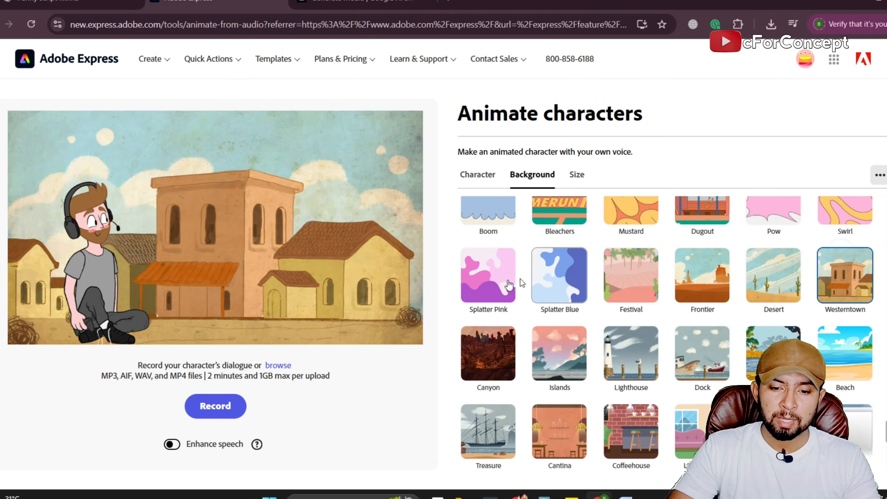
pyautogui.click(508, 284)
pyautogui.scroll(-10, 559, 297)
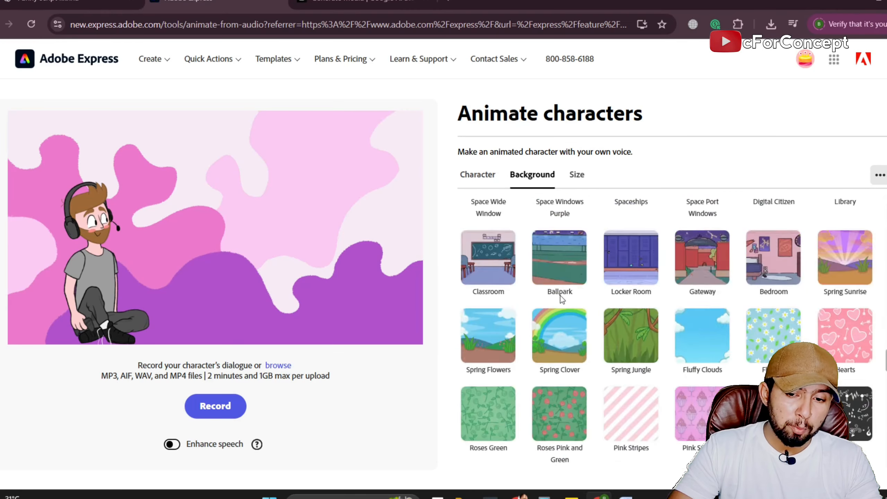
pyautogui.scroll(15, 560, 298)
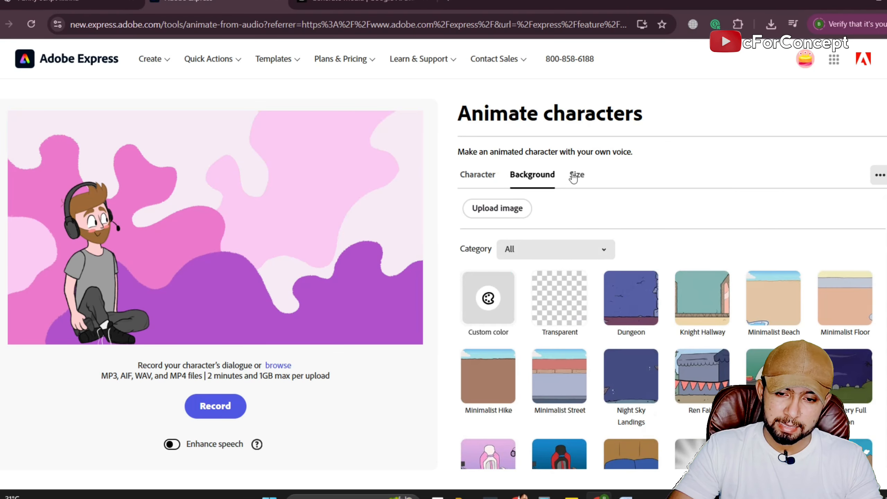
# Review the video size presets and keep the YouTube aspect ratio with the 16:9 landscape format.
pyautogui.click(576, 174)
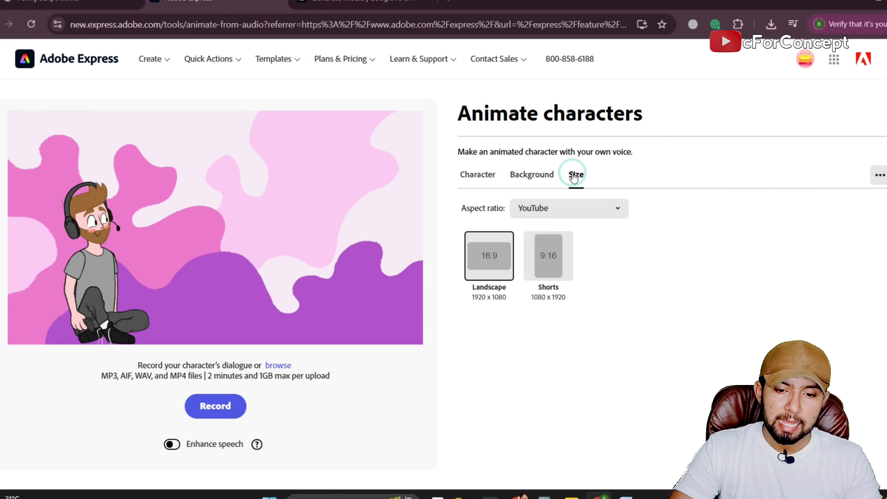
pyautogui.click(583, 213)
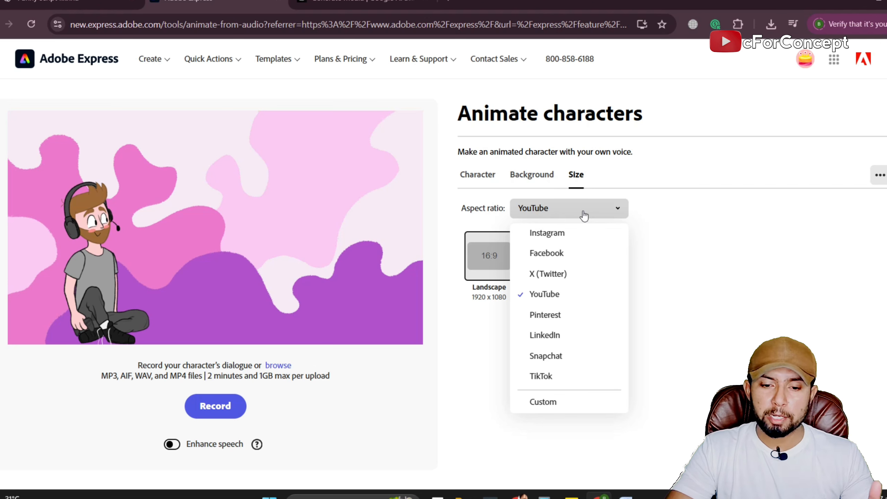
pyautogui.click(537, 301)
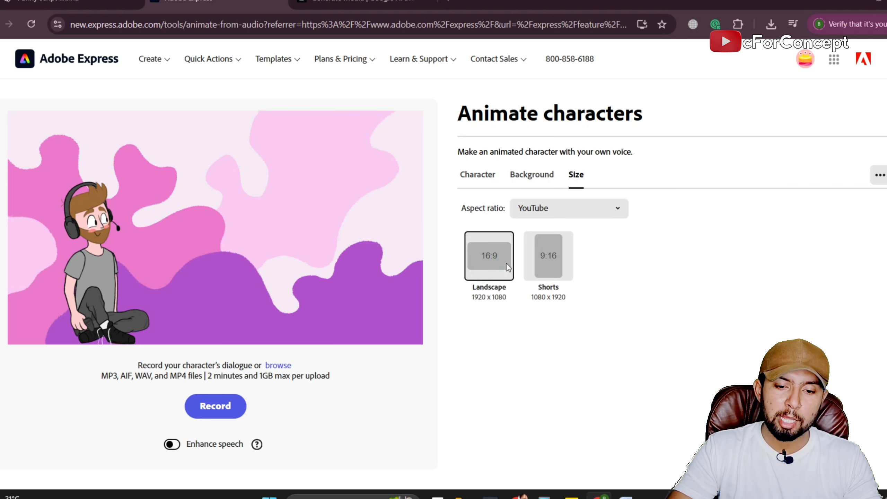
# Try the Bo character in the scene and switch back to Calvin.
pyautogui.click(477, 175)
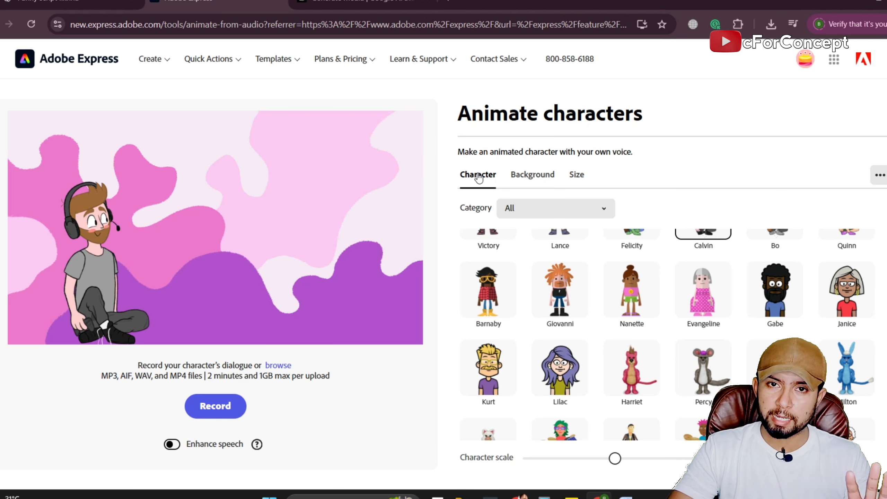
pyautogui.scroll(3, 674, 346)
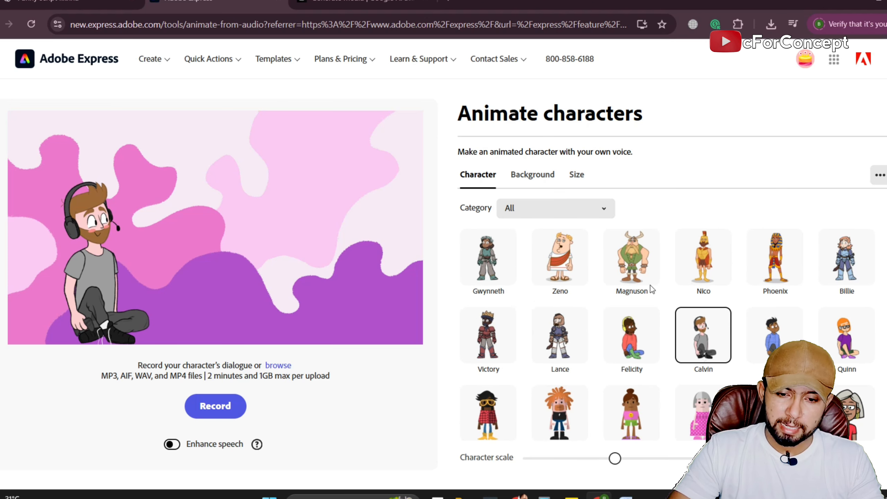
pyautogui.click(771, 327)
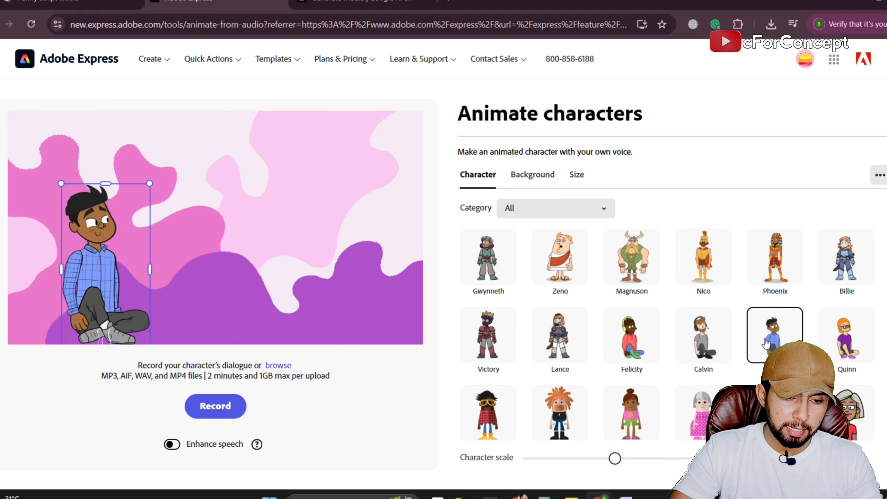
pyautogui.click(692, 349)
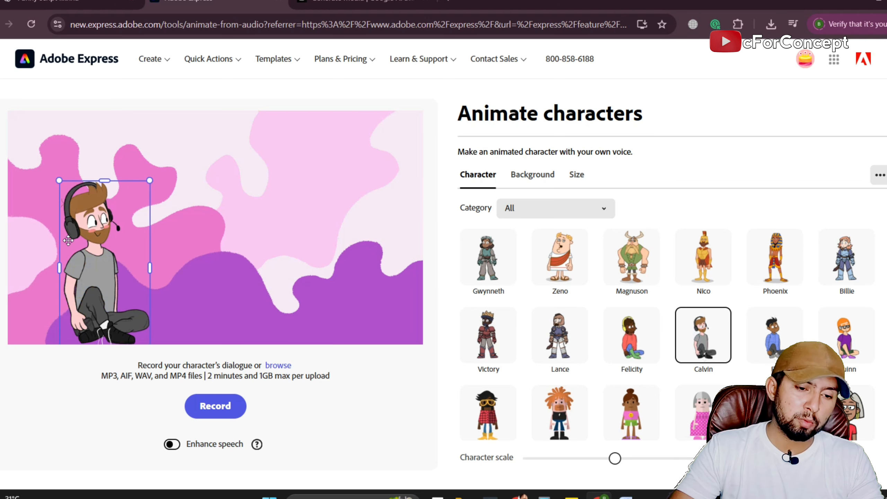
# Move Calvin into the lower-left corner of the scene and enlarge him slightly.
pyautogui.moveTo(86, 243); pyautogui.dragTo(70, 209)
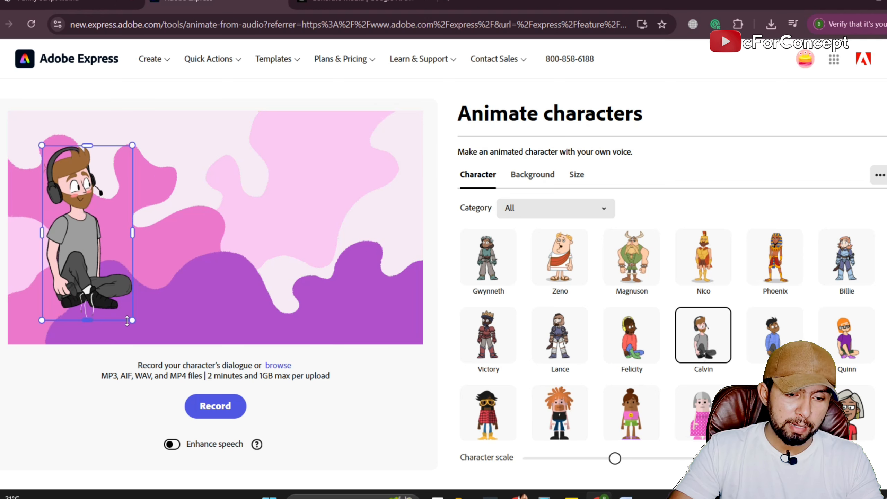
pyautogui.moveTo(135, 324); pyautogui.dragTo(142, 337)
pyautogui.moveTo(115, 282); pyautogui.dragTo(107, 295)
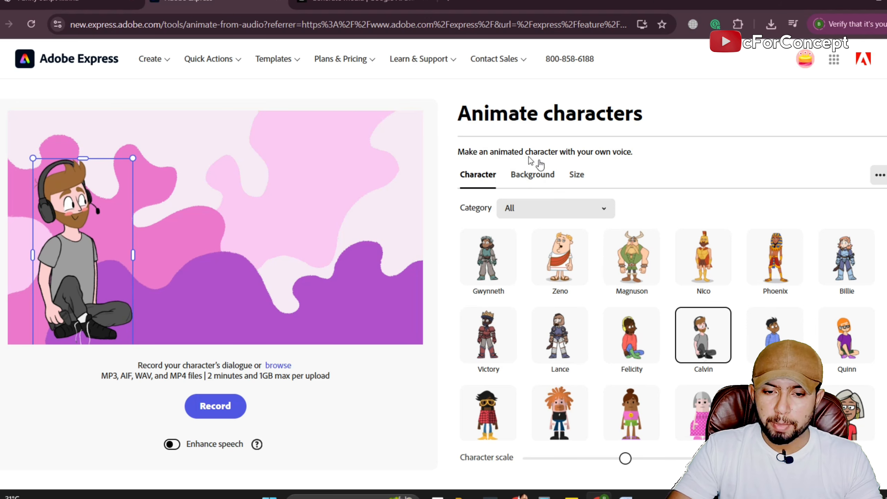
# Browse the scene backgrounds and apply the Bar background behind Calvin.
pyautogui.click(520, 174)
pyautogui.scroll(-5, 676, 304)
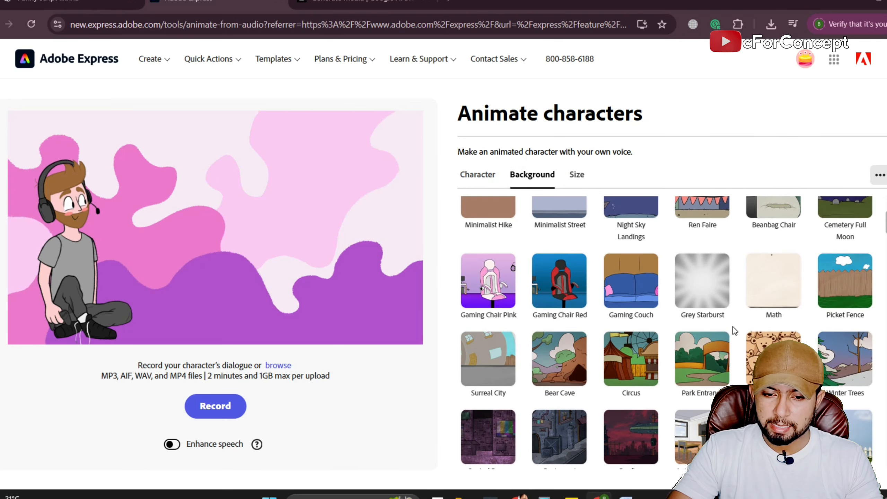
pyautogui.scroll(-6, 717, 327)
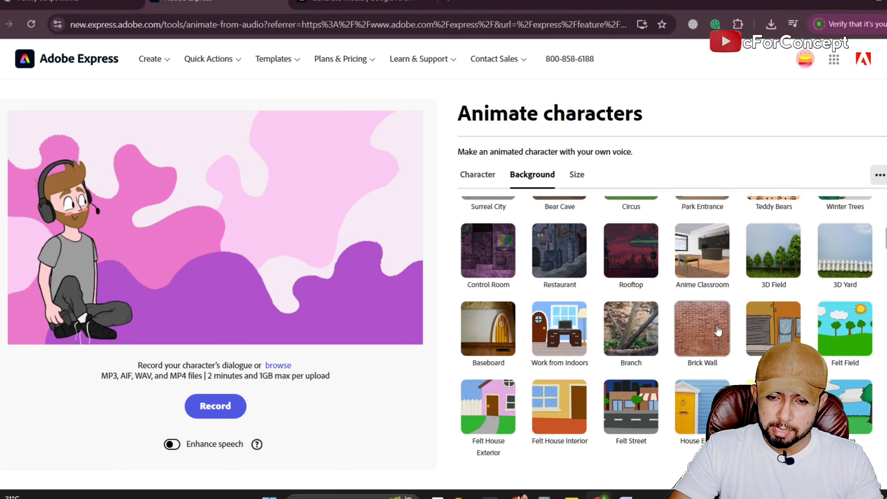
pyautogui.scroll(-5, 717, 330)
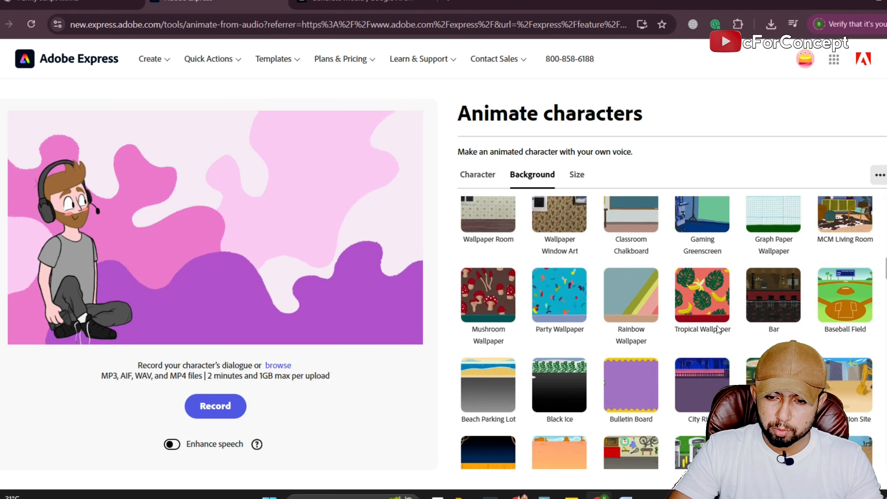
pyautogui.click(772, 304)
# Browse further through the backgrounds and apply the colourful cartoon bedroom with the red checked bed.
pyautogui.scroll(-5, 733, 327)
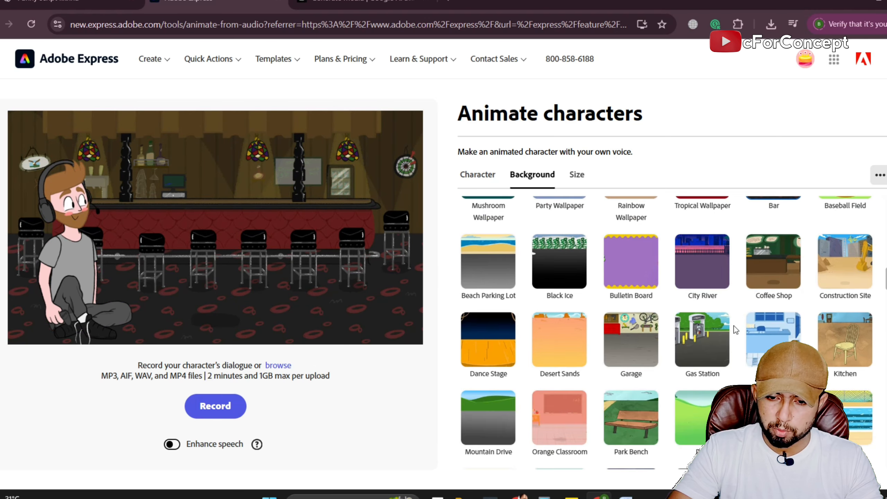
pyautogui.scroll(-4, 762, 327)
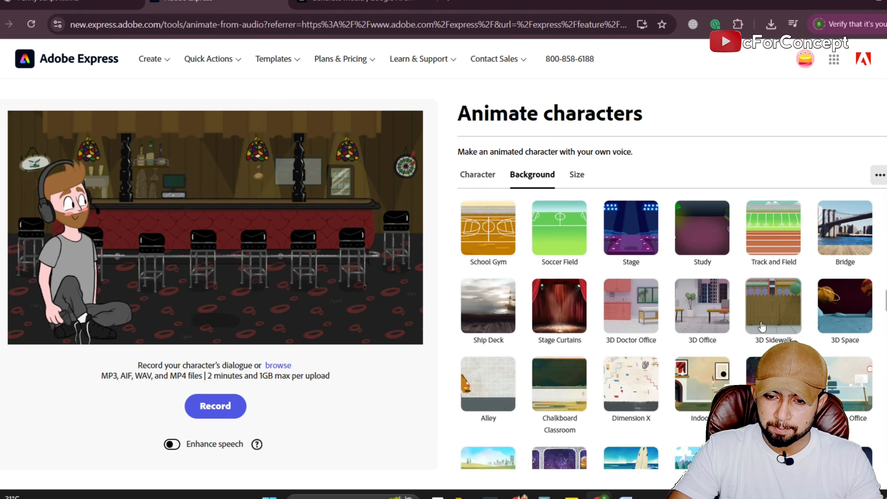
pyautogui.scroll(-5, 762, 327)
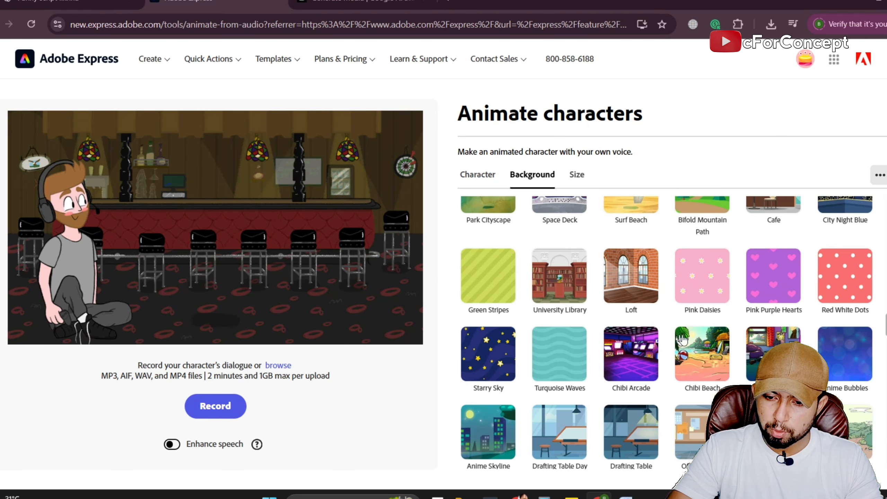
pyautogui.scroll(-5, 682, 338)
pyautogui.scroll(5, 743, 332)
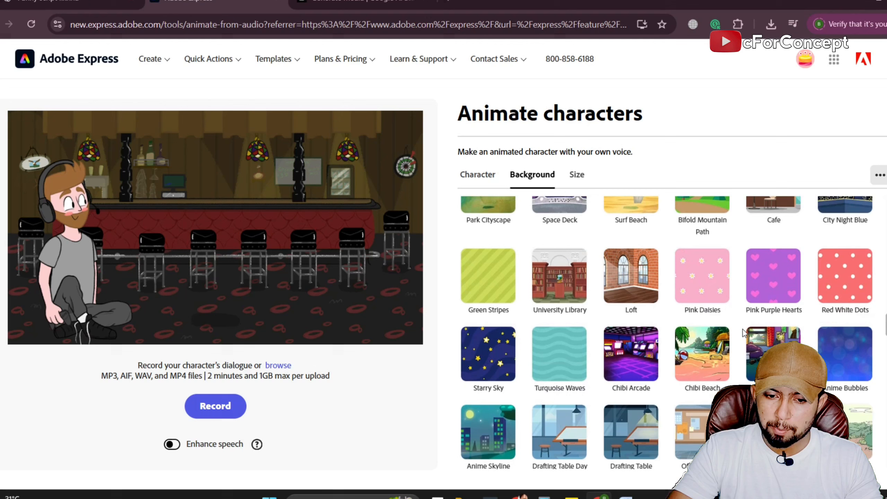
pyautogui.click(761, 349)
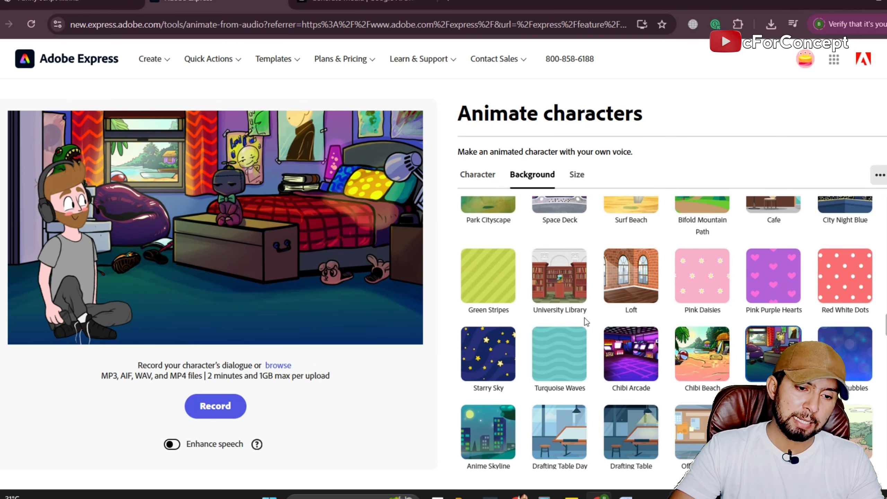
pyautogui.scroll(5, 491, 307)
# Scale Calvin down slightly and reposition him on the floor at the left side of the bedroom scene.
pyautogui.click(98, 277)
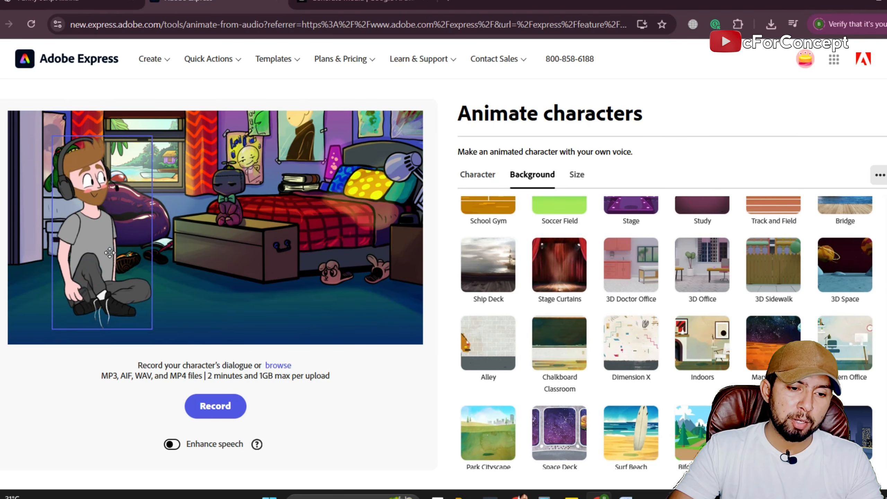
pyautogui.moveTo(92, 265); pyautogui.dragTo(89, 274)
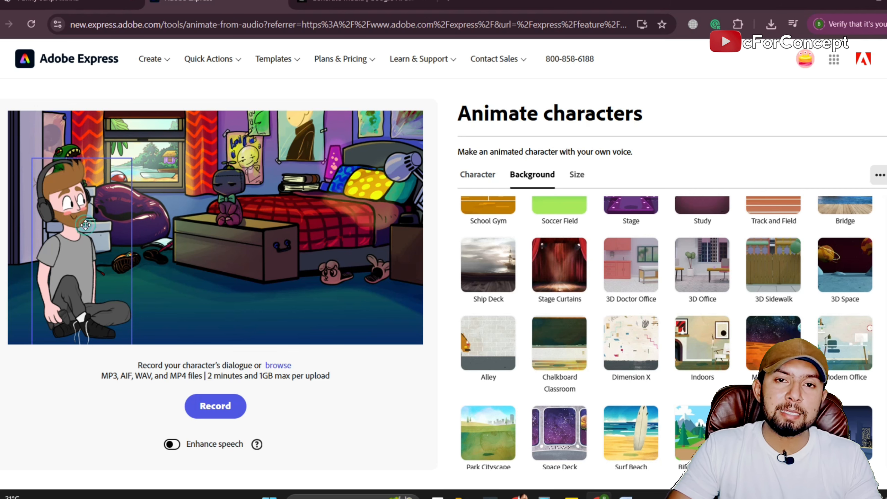
pyautogui.moveTo(86, 225); pyautogui.dragTo(92, 206)
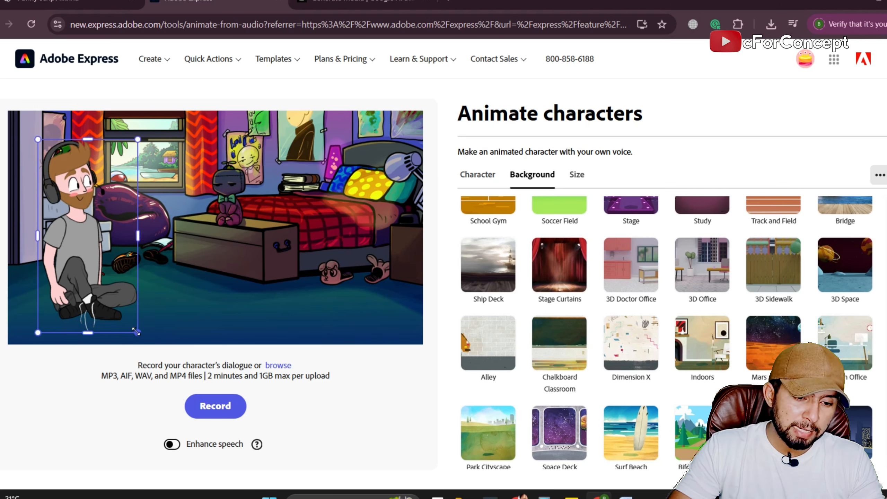
pyautogui.moveTo(136, 331); pyautogui.dragTo(130, 318)
pyautogui.moveTo(100, 272); pyautogui.dragTo(93, 285)
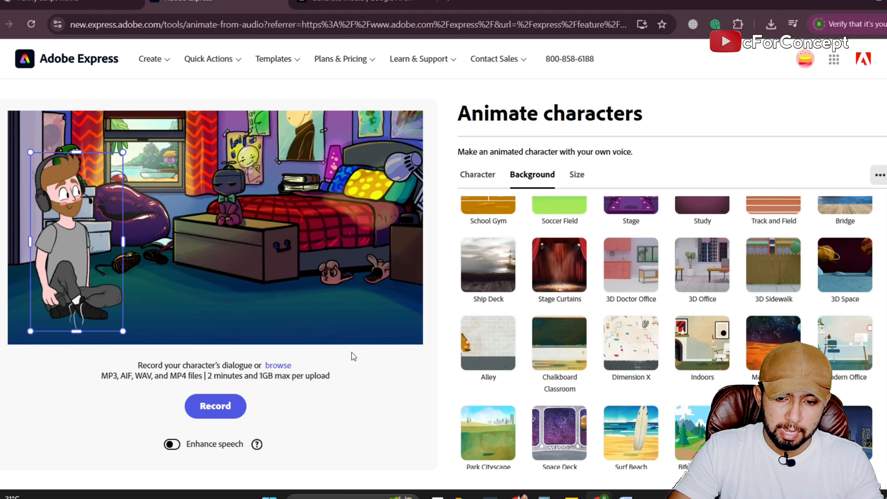
# Apply the 3D Doctor Office background, then lower Calvin onto its floor and enlarge him slightly.
pyautogui.click(619, 286)
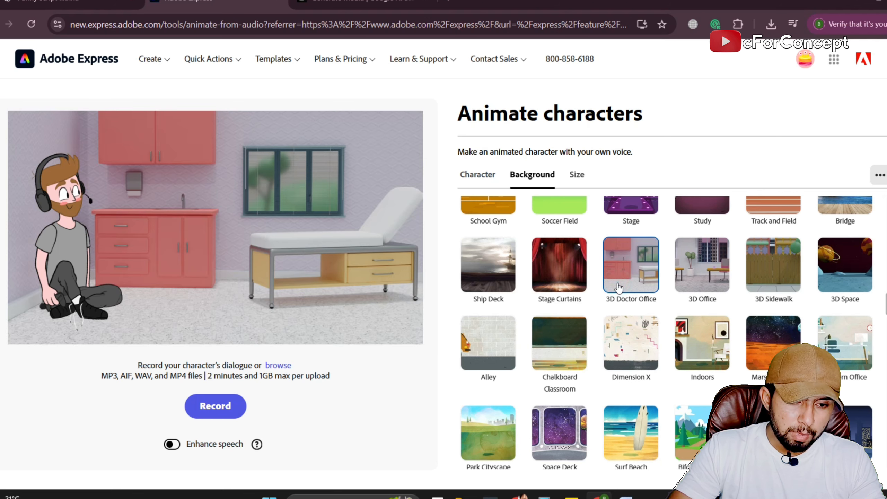
pyautogui.moveTo(73, 251)
pyautogui.mouseDown()
pyautogui.moveTo(209, 267)
pyautogui.moveTo(111, 269)
pyautogui.moveTo(74, 258)
pyautogui.mouseUp()
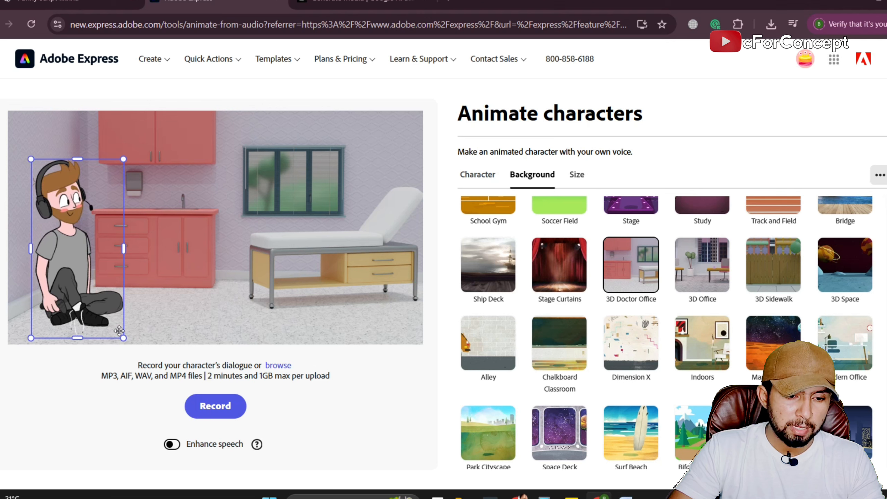
pyautogui.moveTo(123, 338); pyautogui.dragTo(126, 343)
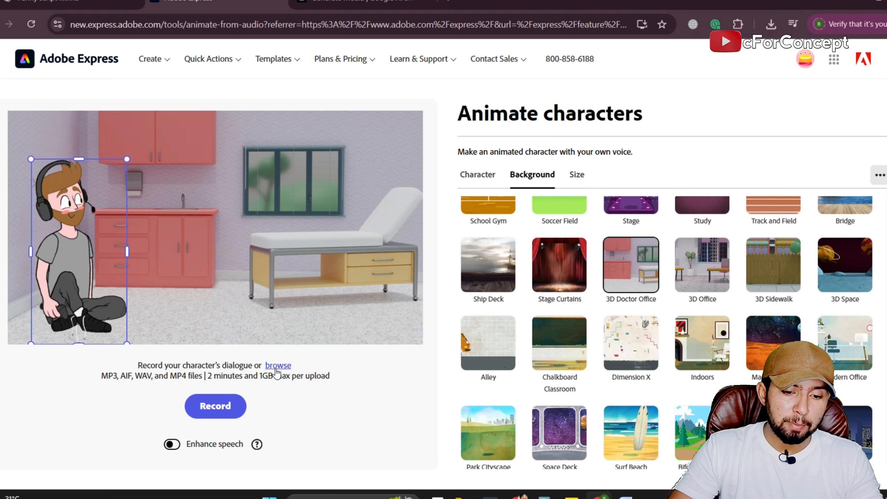
# Upload the Babu audio file from Downloads as Calvin's dialogue and preview the generated animation.
pyautogui.click(277, 366)
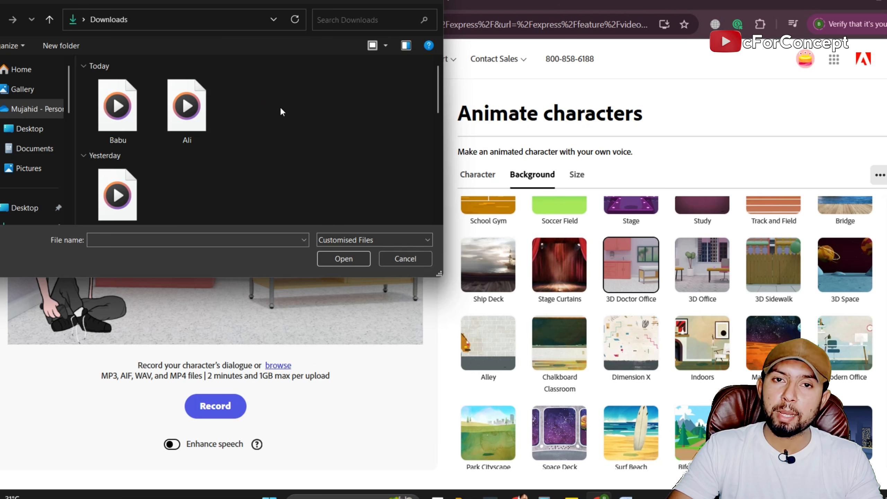
pyautogui.doubleClick(114, 116)
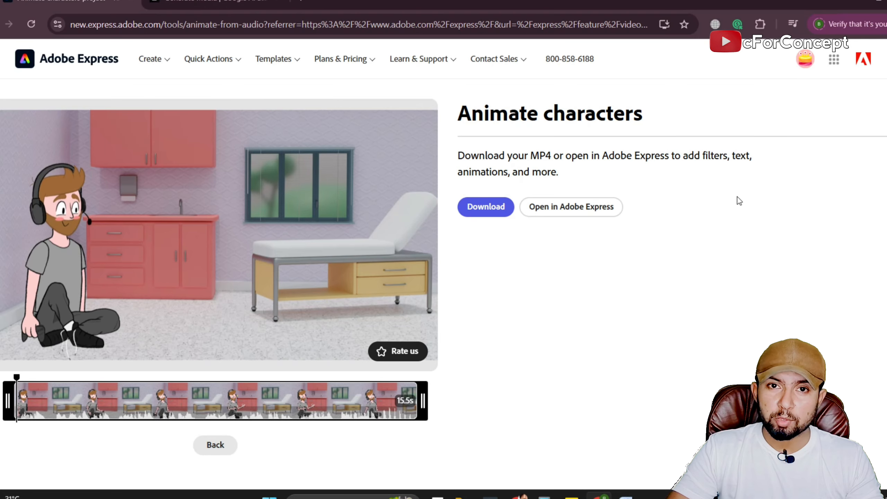
pyautogui.moveTo(285, 252)
pyautogui.click(216, 236)
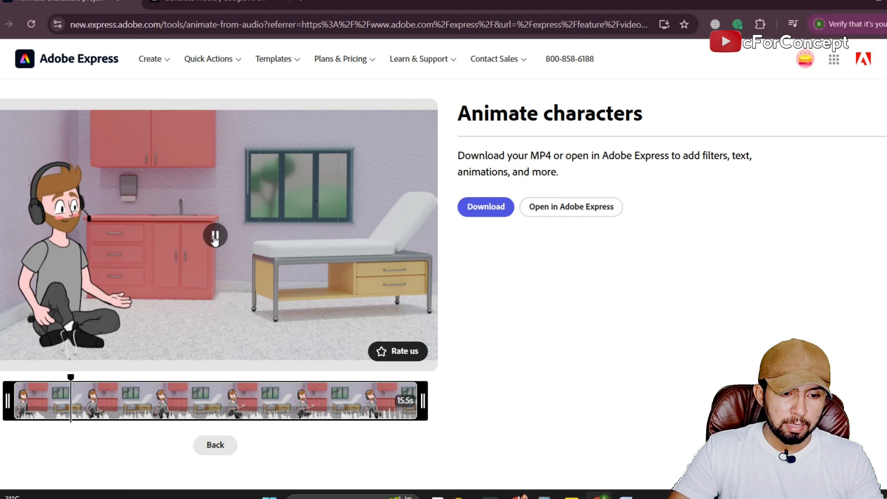
pyautogui.click(215, 238)
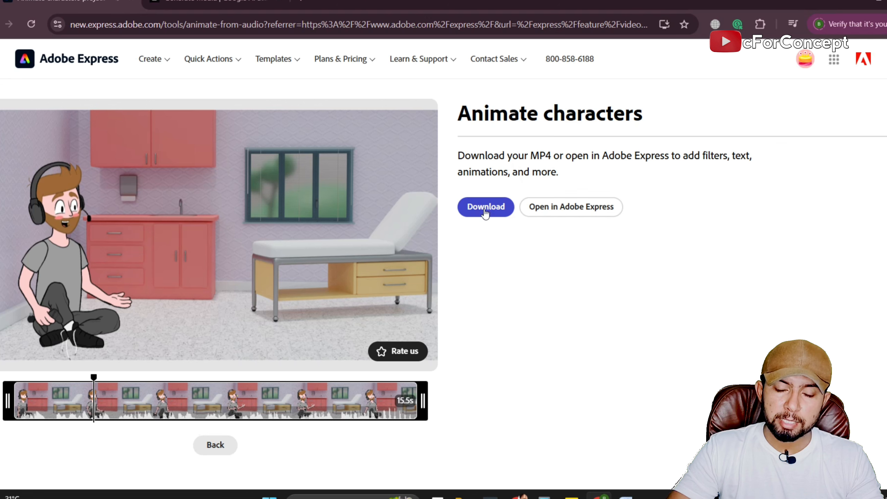
# Download the finished animation as an MP4 and dismiss the completion dialog and download list.
pyautogui.click(499, 207)
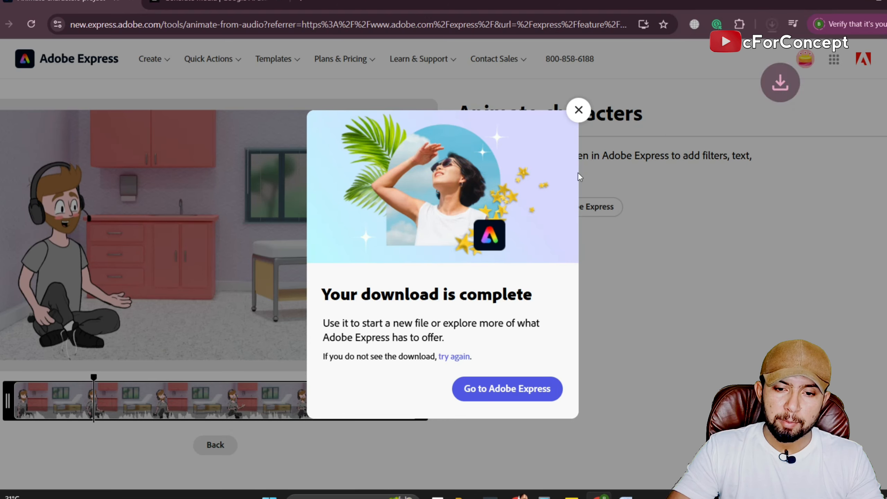
pyautogui.click(578, 109)
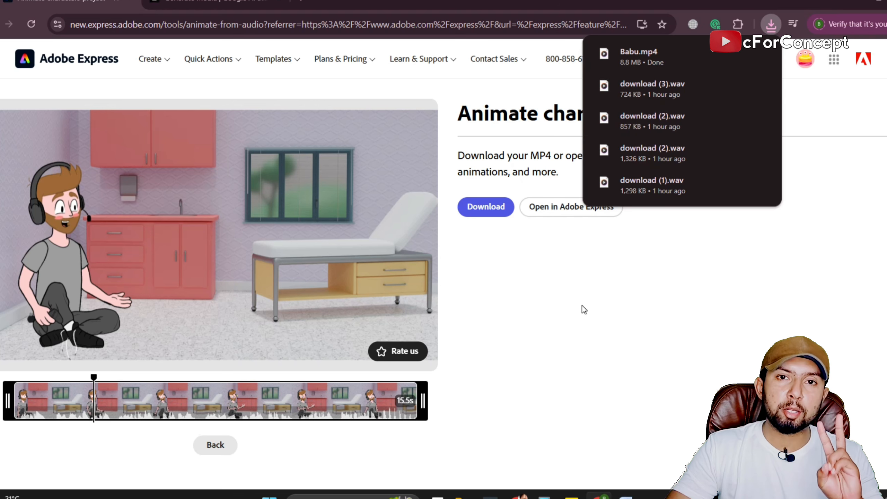
pyautogui.click(592, 284)
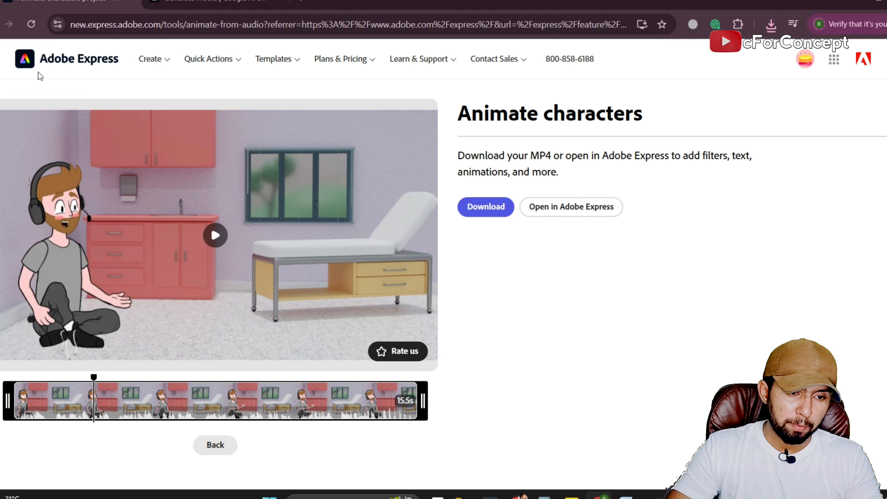
# Go back to restart the Animate characters tool and record a short live voice clip for Calvin.
pyautogui.click(0, 24)
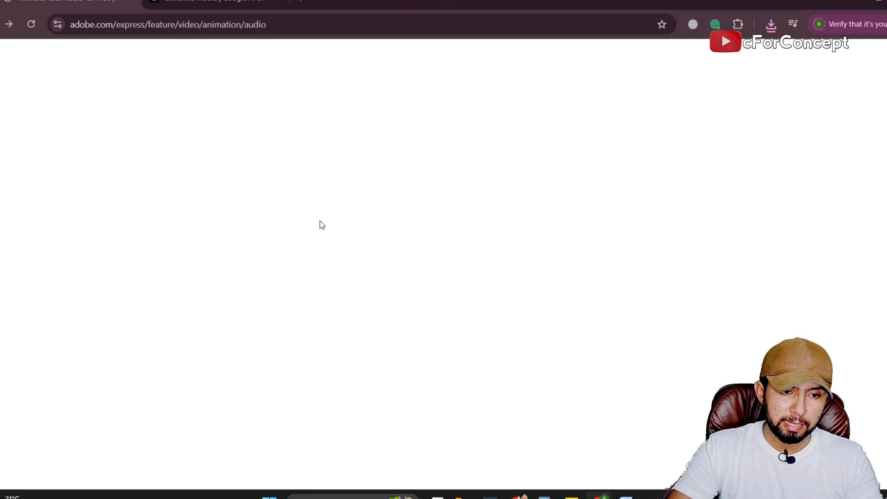
pyautogui.click(127, 347)
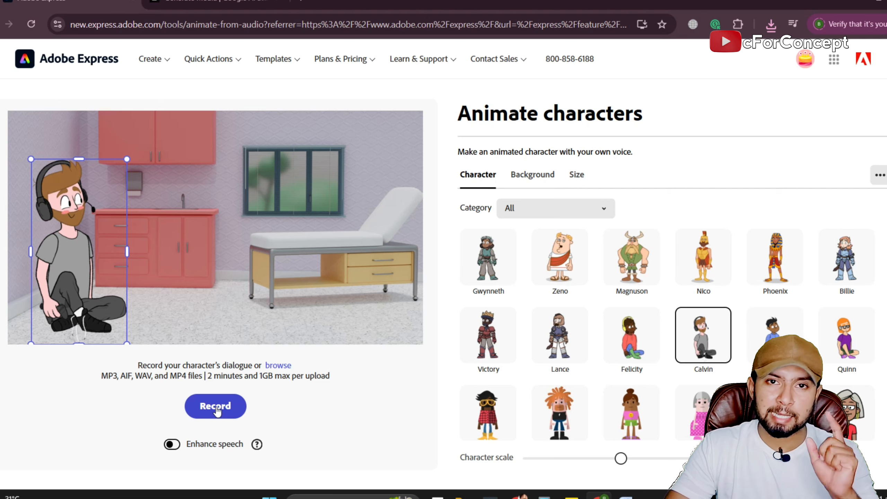
pyautogui.click(216, 406)
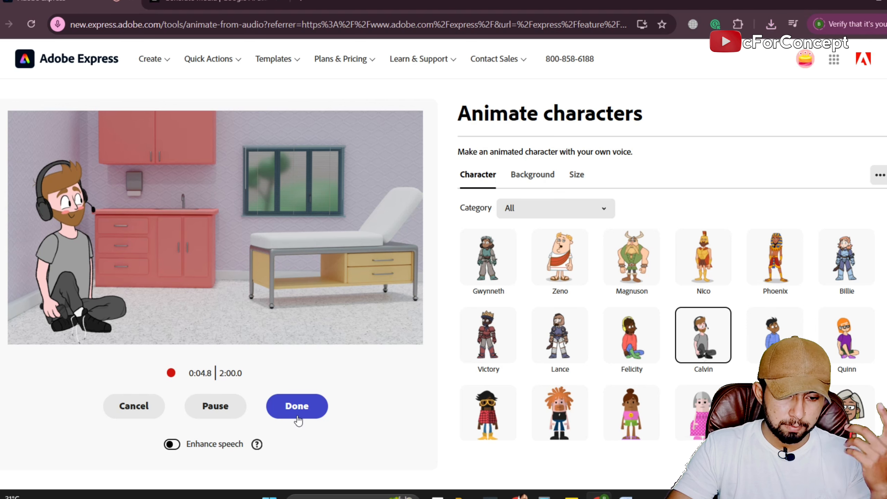
pyautogui.click(297, 419)
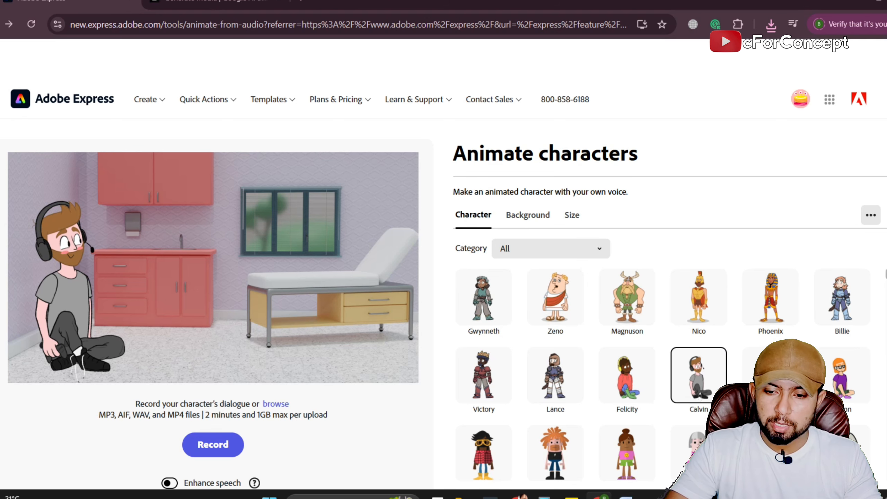
# Browse the character library and replace Calvin with the Park character.
pyautogui.scroll(-2, 664, 373)
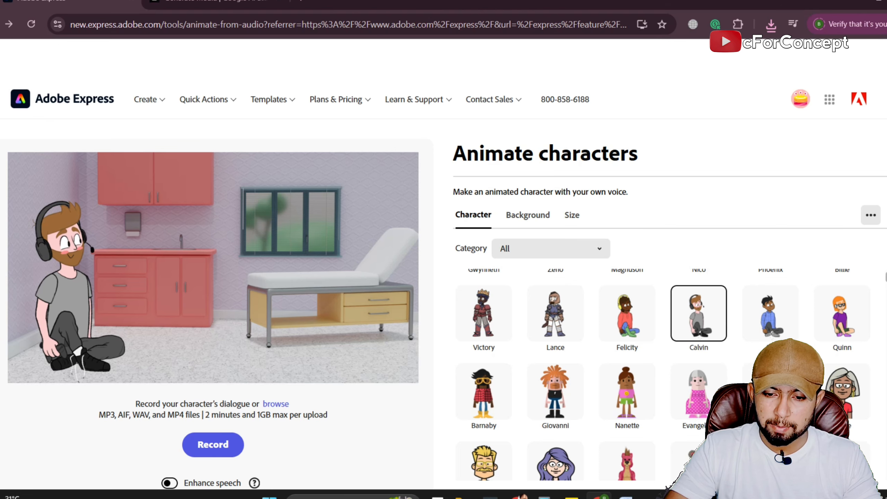
pyautogui.scroll(-3, 663, 374)
pyautogui.scroll(-3, 663, 374)
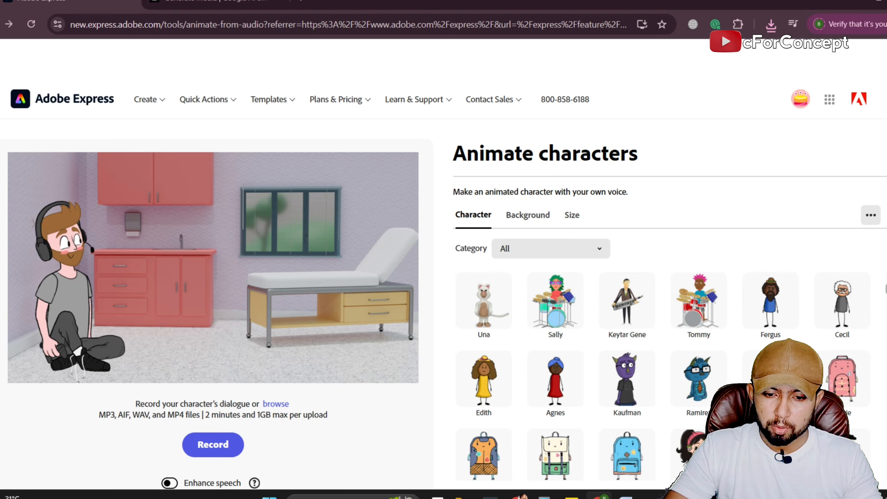
pyautogui.scroll(-4, 663, 373)
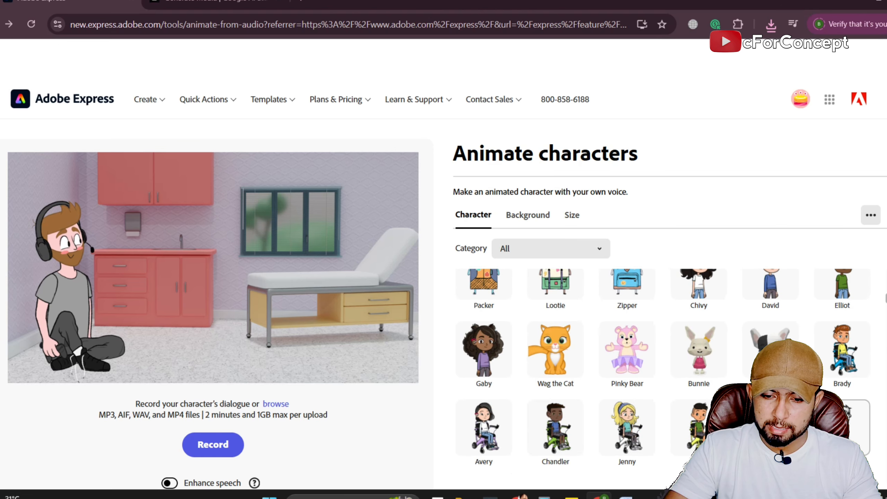
pyautogui.scroll(-4, 663, 373)
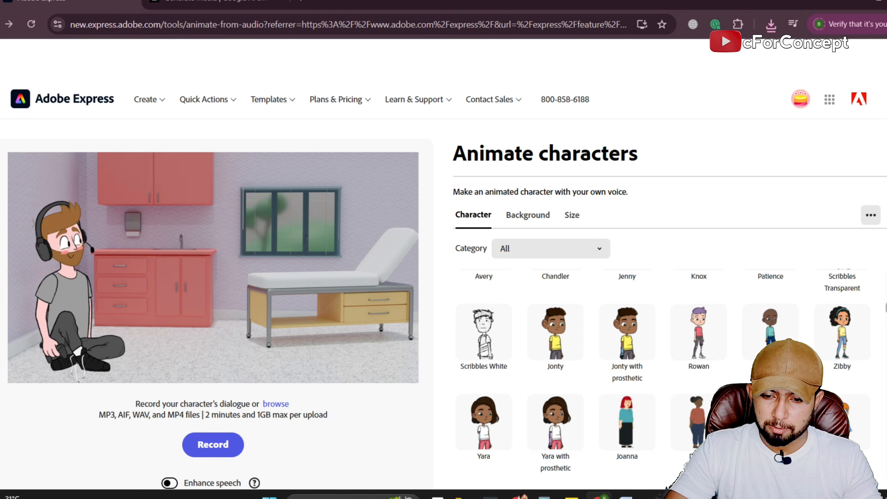
pyautogui.scroll(-8, 663, 374)
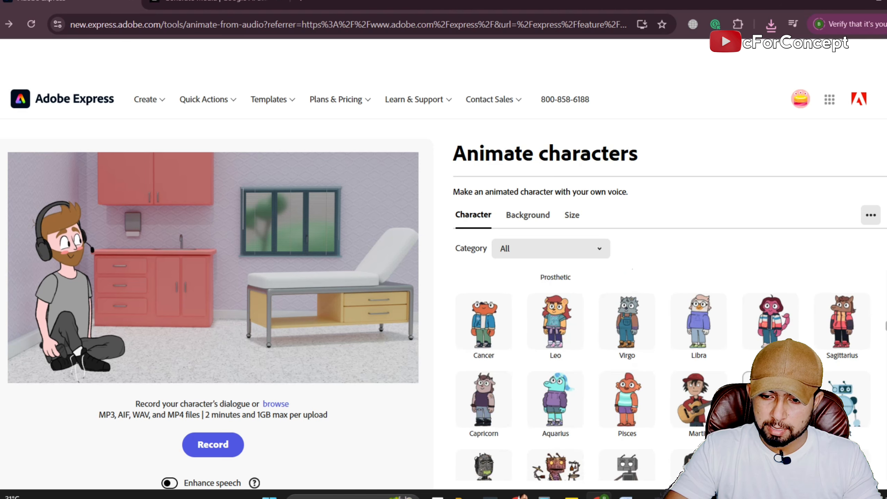
pyautogui.scroll(2, 663, 374)
pyautogui.scroll(-4, 663, 374)
pyautogui.scroll(-4, 663, 374)
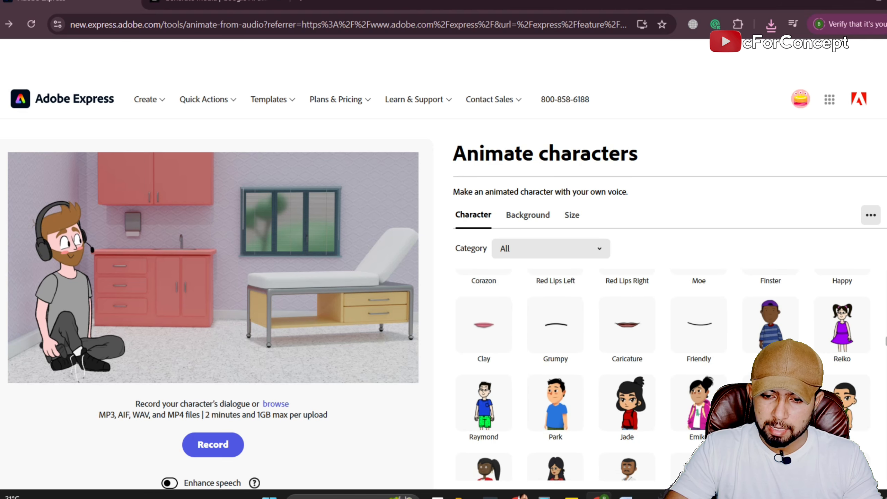
pyautogui.click(558, 416)
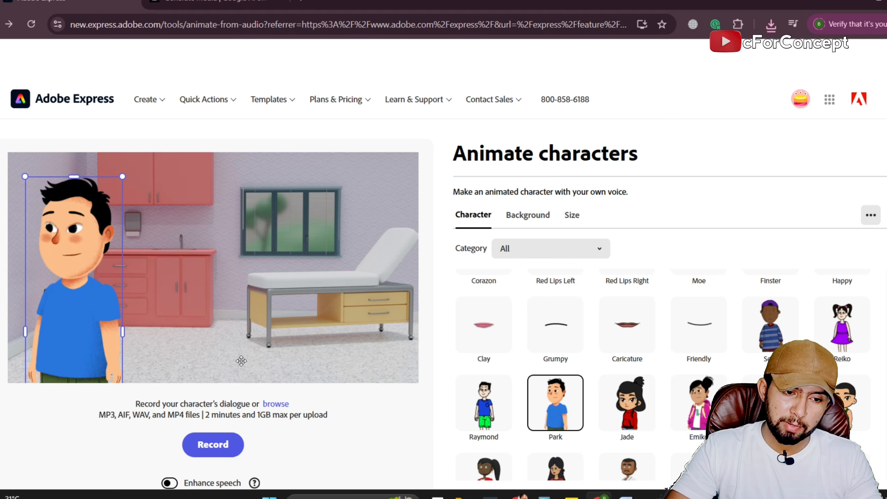
# Move Park across the doctor office scene to its right side, in front of the examination bed.
pyautogui.moveTo(64, 238); pyautogui.dragTo(240, 236)
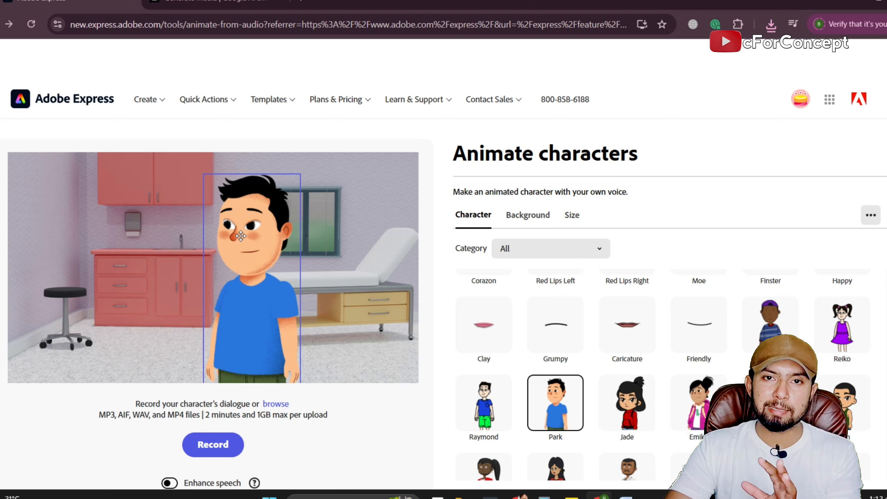
pyautogui.moveTo(240, 236); pyautogui.dragTo(241, 236)
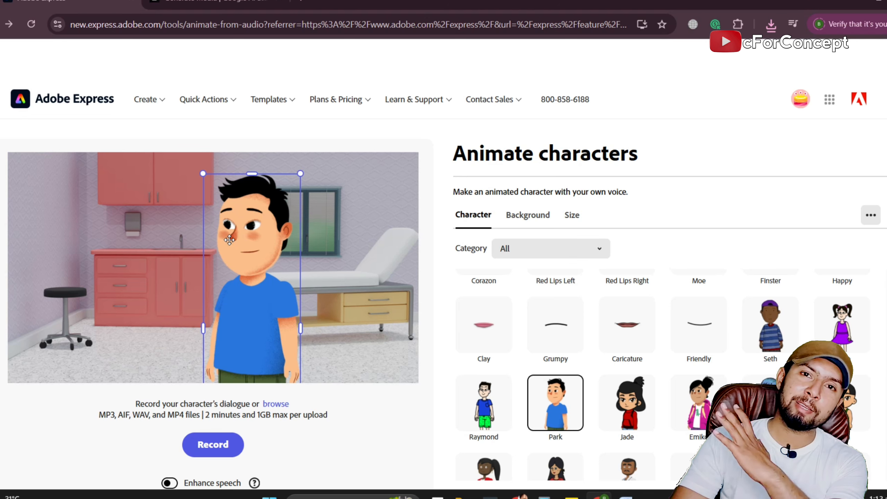
pyautogui.moveTo(245, 223); pyautogui.dragTo(358, 217)
# Replace the background with the custom green colour #5DA312 and nudge Park slightly away from the scene's right edge.
pyautogui.click(510, 215)
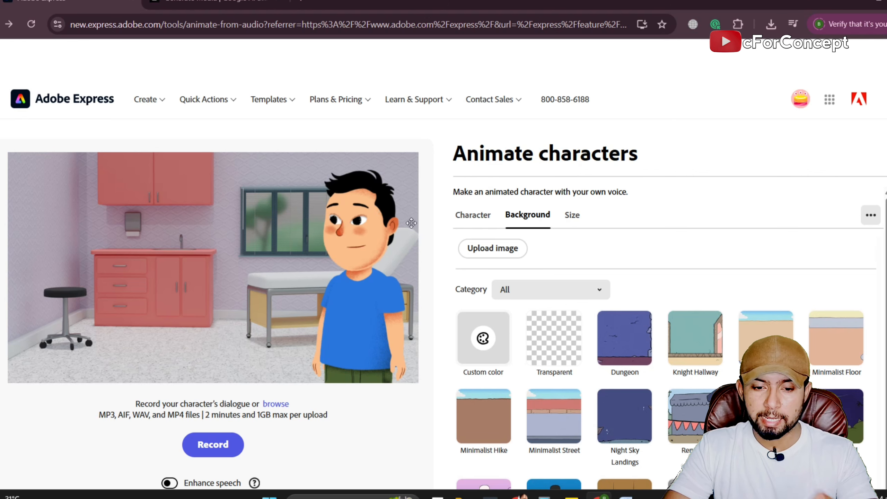
pyautogui.click(482, 344)
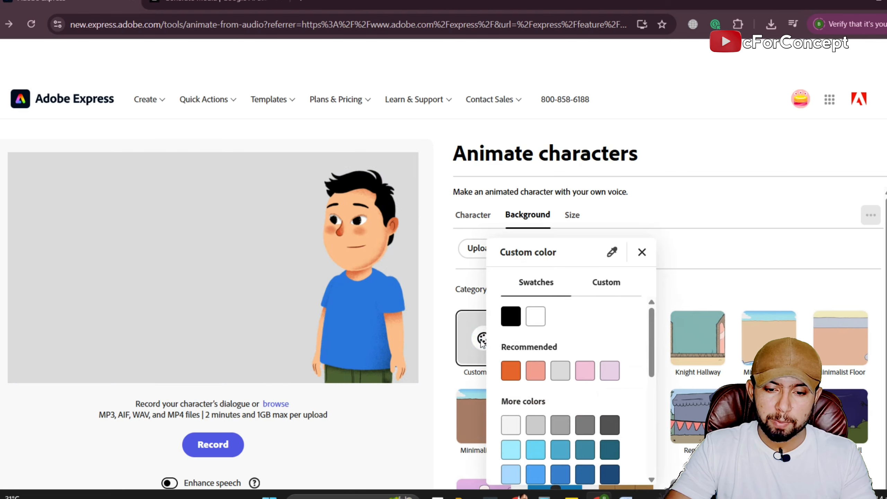
pyautogui.scroll(-5, 589, 416)
pyautogui.scroll(-2, 589, 418)
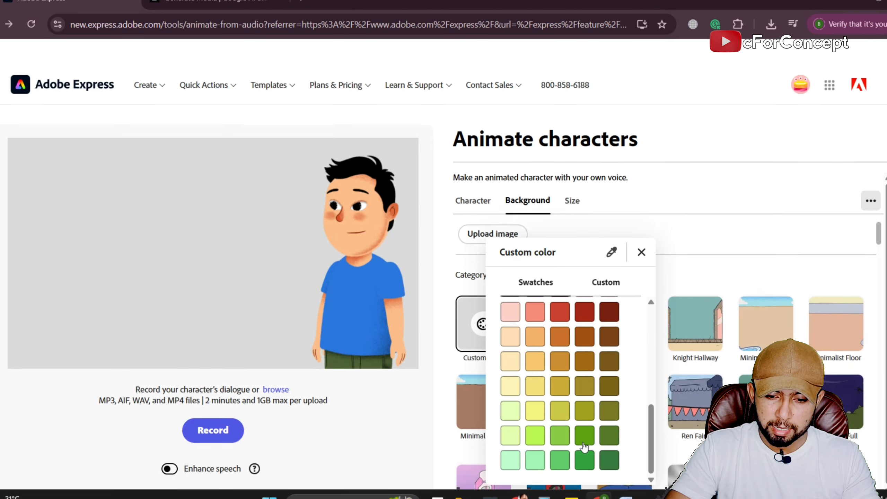
pyautogui.click(589, 433)
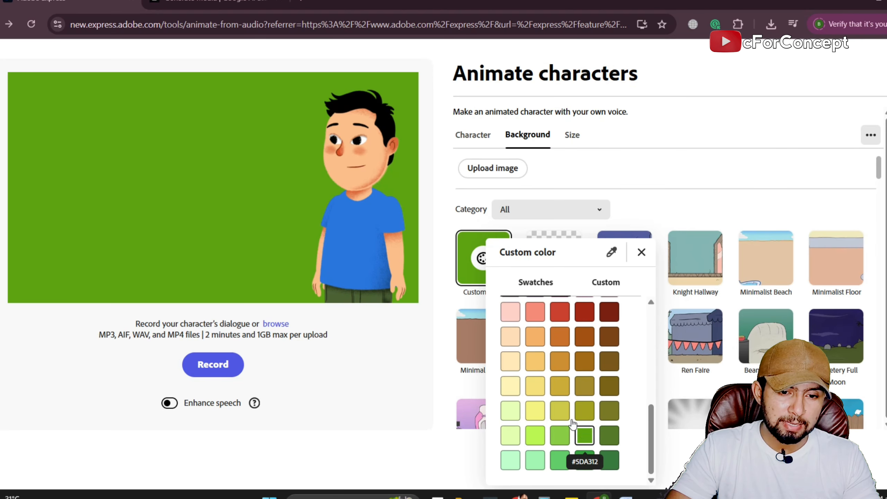
pyautogui.click(640, 252)
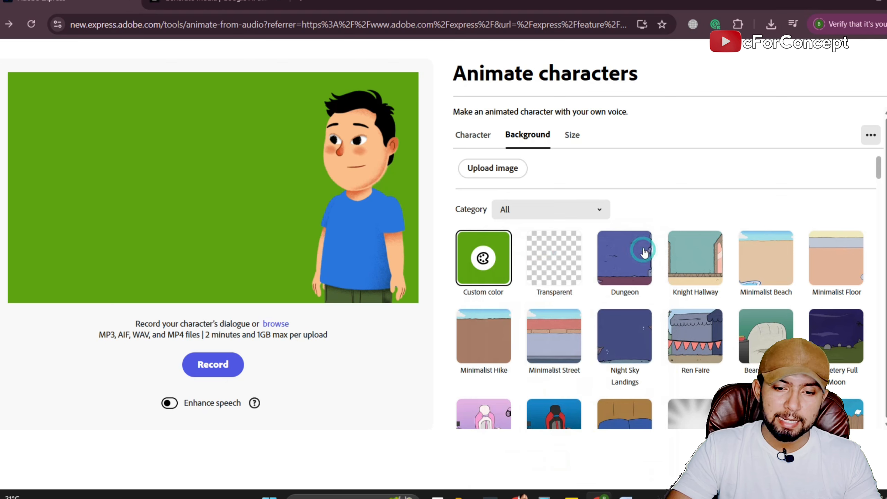
pyautogui.moveTo(361, 211); pyautogui.dragTo(370, 206)
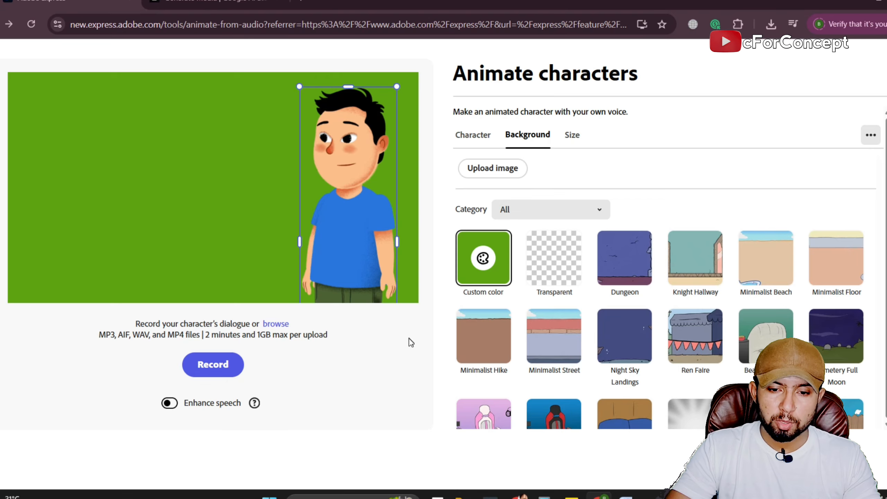
# Upload the Ali audio file from Downloads as Park's dialogue.
pyautogui.scroll(2, 409, 341)
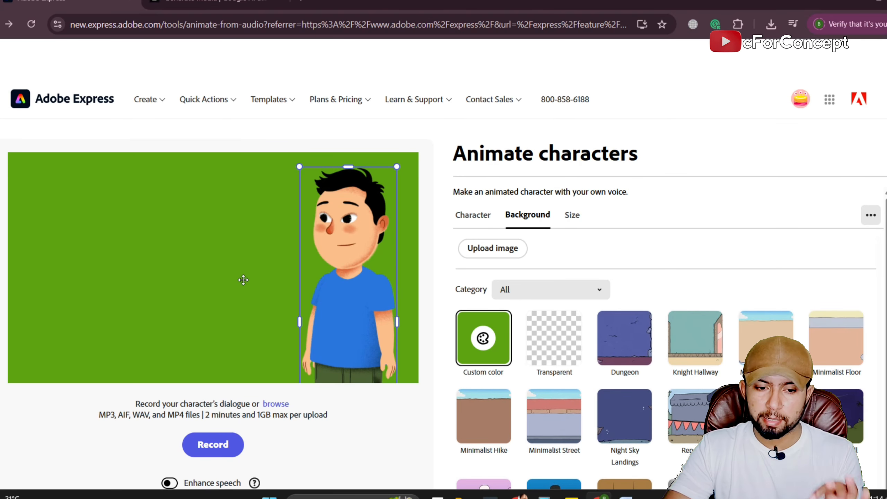
pyautogui.scroll(-2, 309, 334)
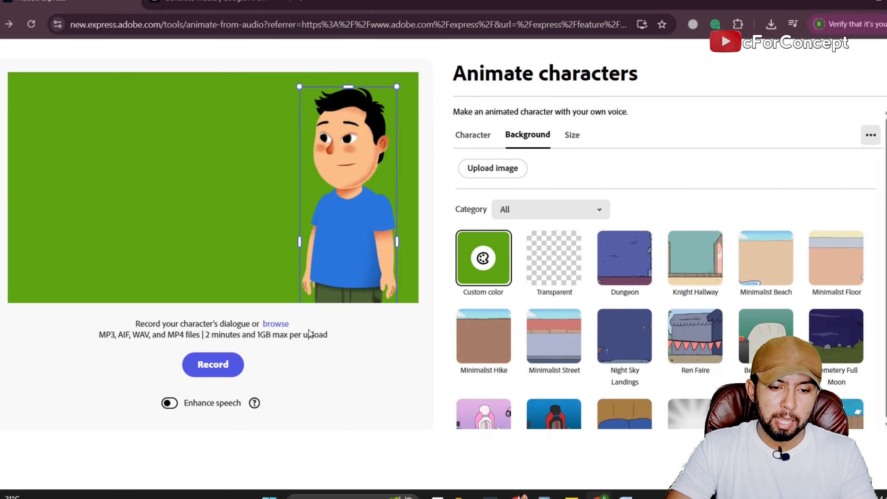
pyautogui.click(278, 324)
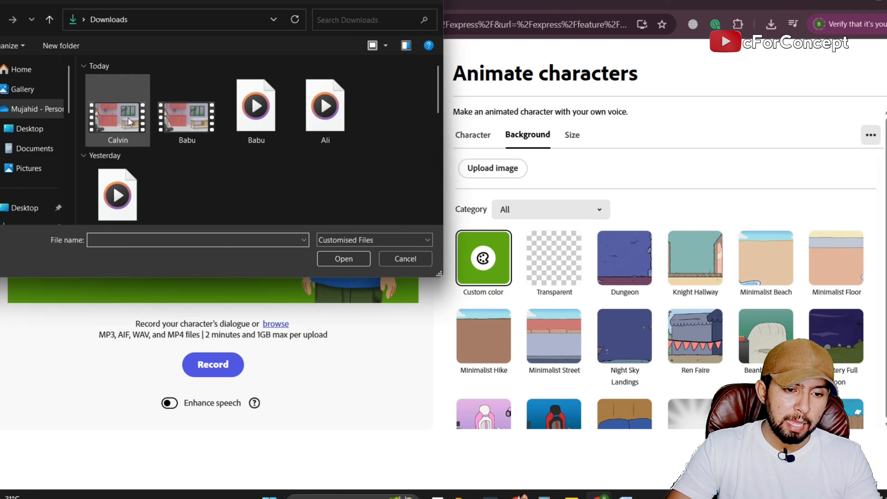
pyautogui.click(337, 135)
pyautogui.doubleClick(337, 135)
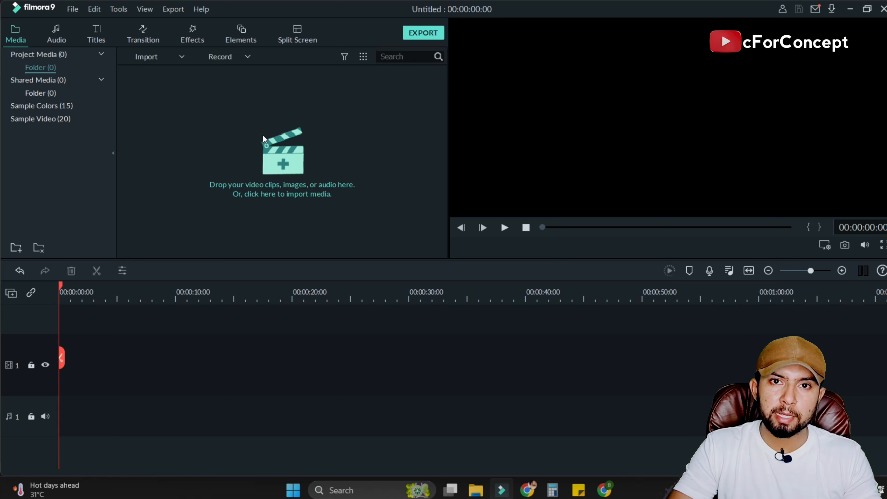
# In Filmora, import the Park, Ali, Calvin and Babu video clips from the Downloads folder into the project media.
pyautogui.click(273, 151)
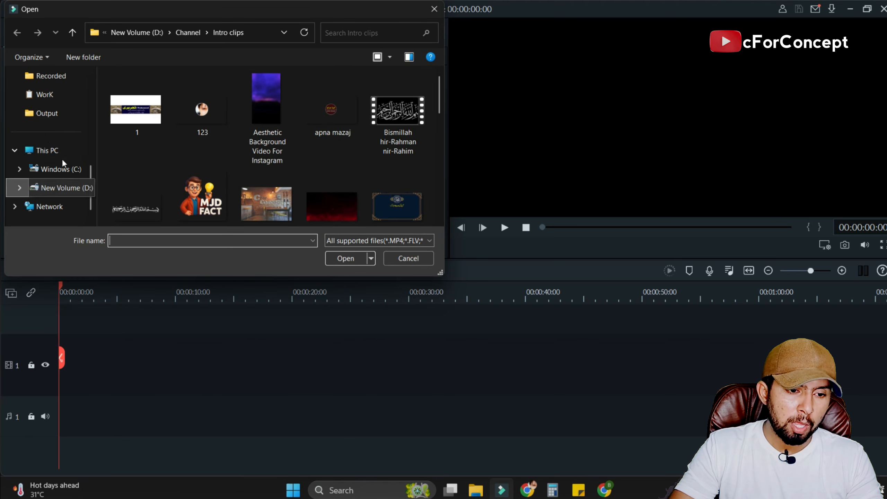
pyautogui.scroll(5, 61, 158)
pyautogui.click(58, 188)
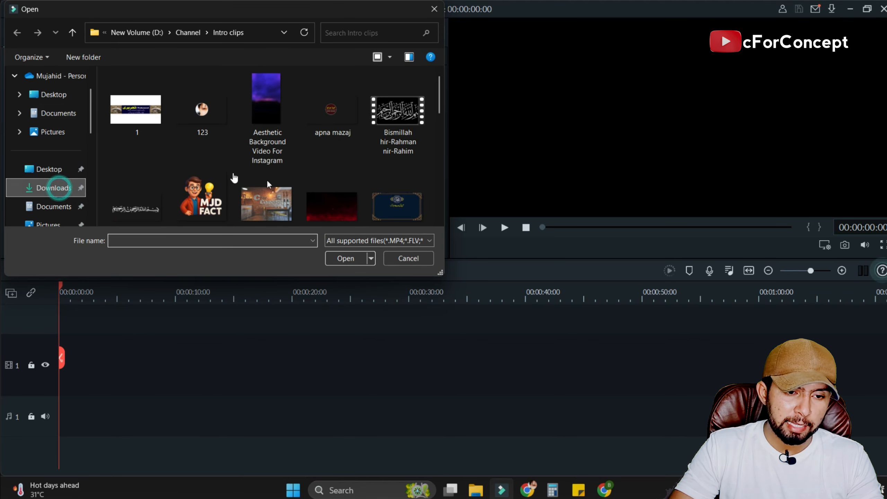
pyautogui.moveTo(104, 127); pyautogui.dragTo(327, 123)
pyautogui.click(353, 260)
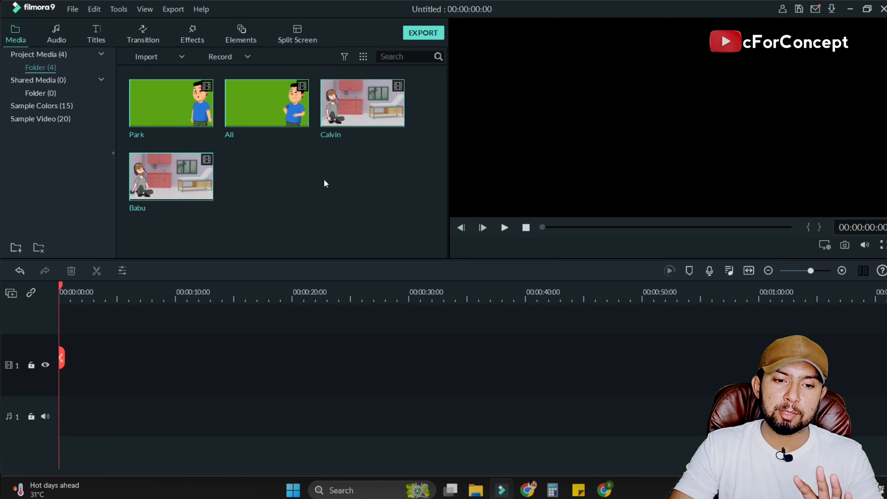
pyautogui.click(325, 181)
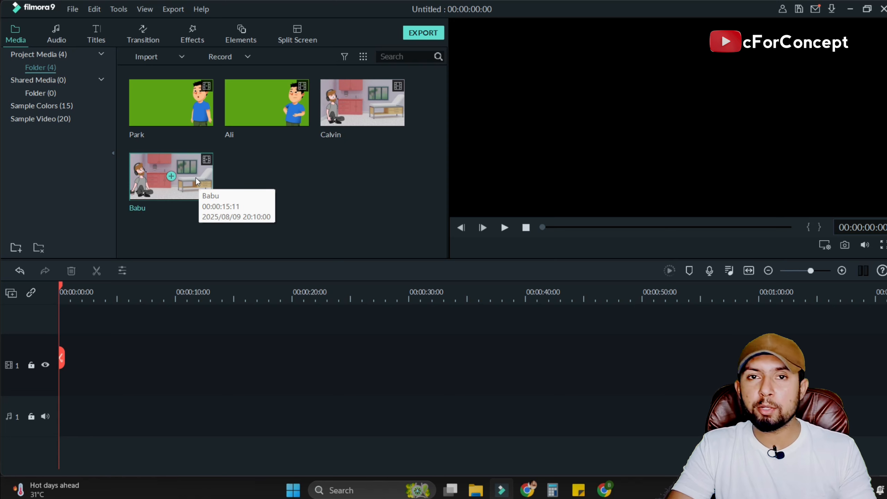
# Place the Babu clip at the start of video track 1 and match the project settings to the media.
pyautogui.moveTo(198, 176); pyautogui.dragTo(78, 362)
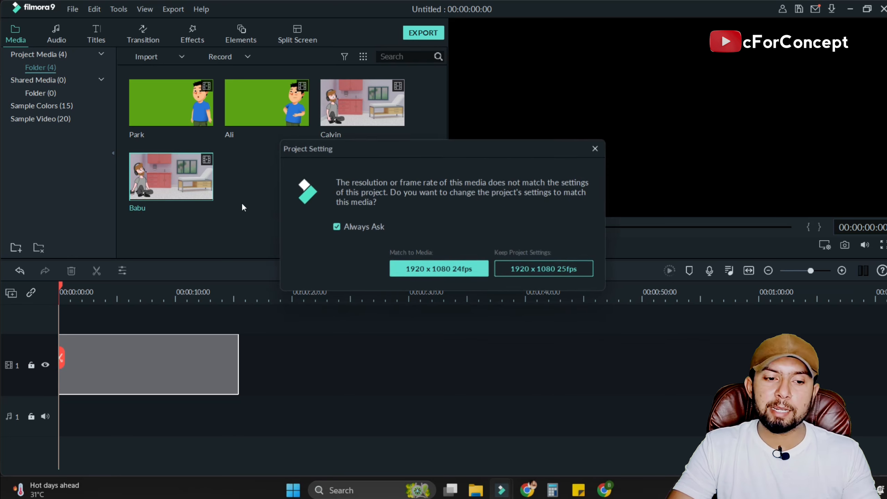
pyautogui.click(459, 271)
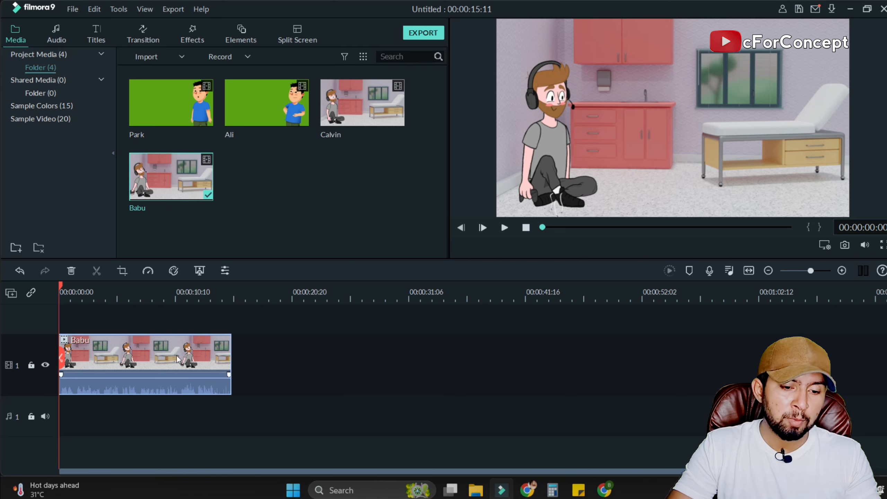
pyautogui.scroll(1, 331, 337)
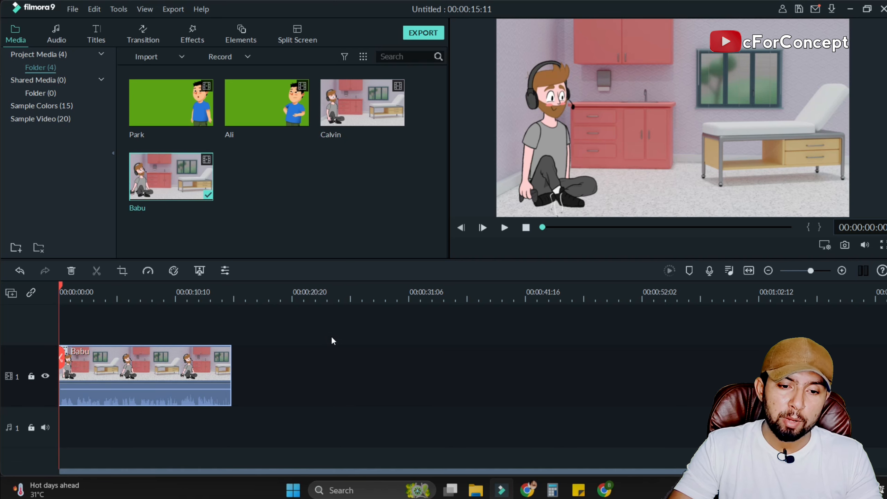
# Add the Ali clip on video track 2 above Babu and align its start with the beginning of the timeline.
pyautogui.moveTo(272, 111)
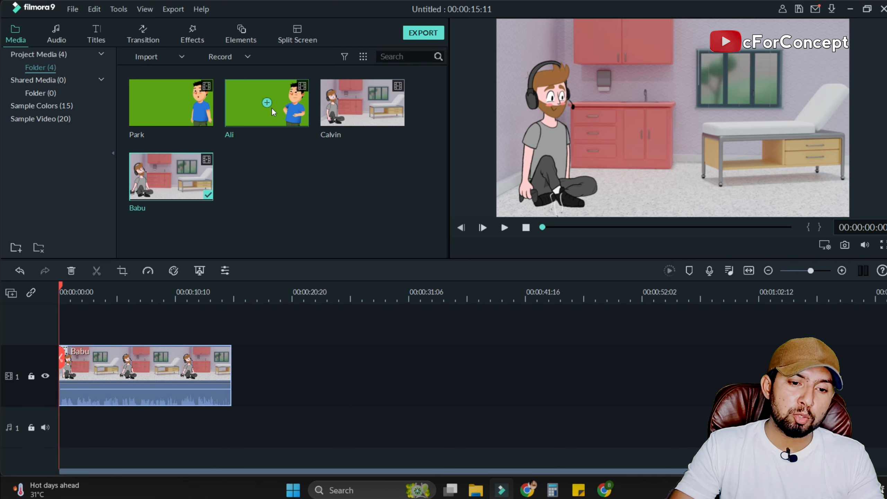
pyautogui.moveTo(243, 101); pyautogui.dragTo(161, 312)
pyautogui.moveTo(107, 322); pyautogui.dragTo(79, 321)
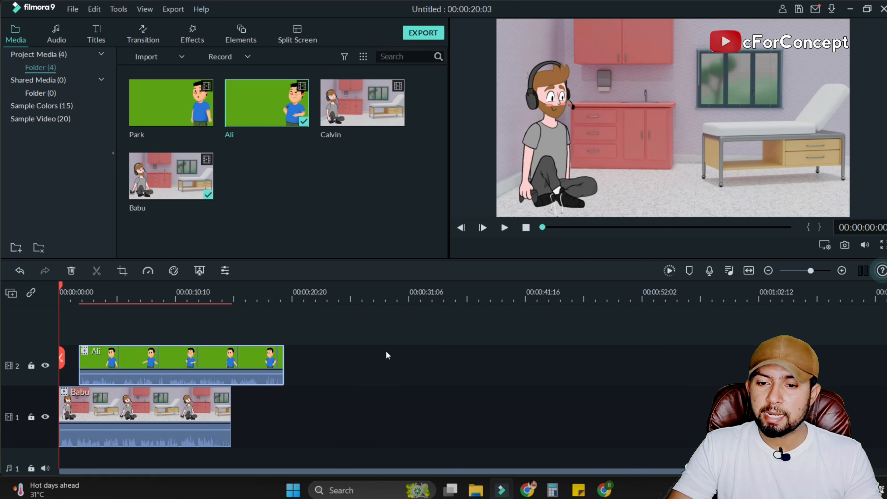
pyautogui.click(178, 361)
pyautogui.moveTo(161, 360); pyautogui.dragTo(142, 361)
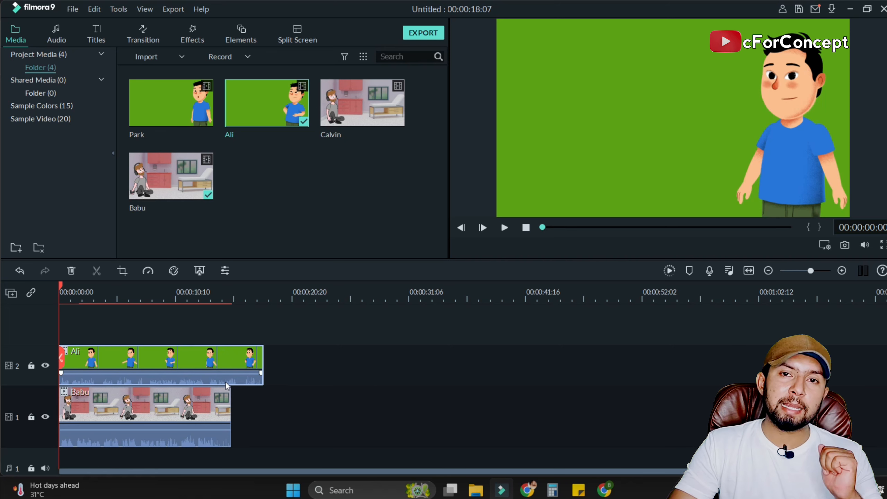
# Remove the Ali clip's green background with Chroma Key at Offset 28, and shift the clip slightly left in the frame.
pyautogui.doubleClick(215, 366)
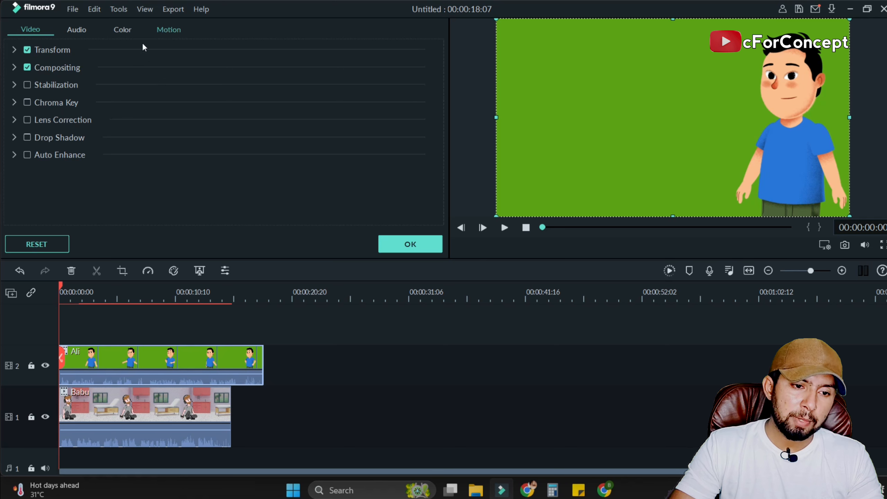
pyautogui.click(26, 101)
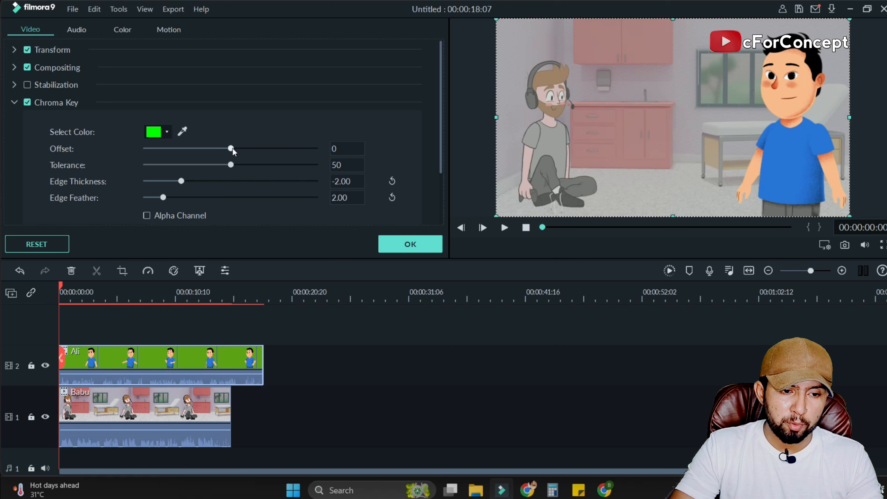
pyautogui.moveTo(233, 148); pyautogui.dragTo(254, 148)
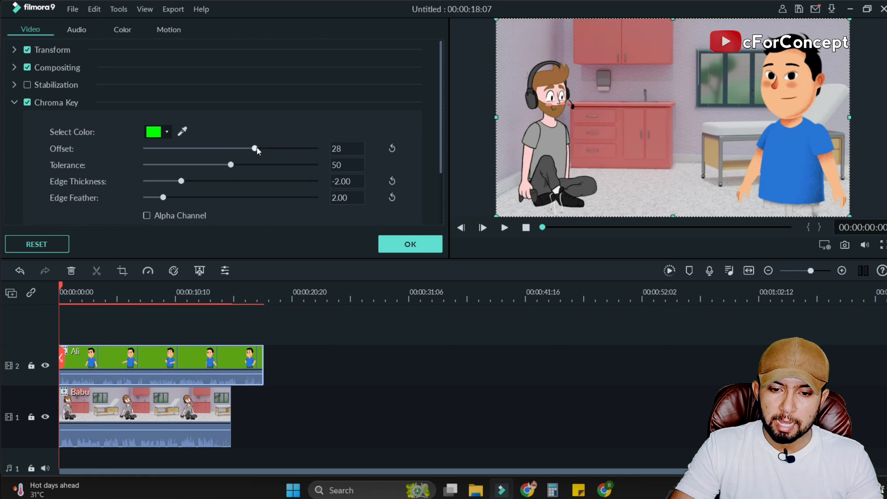
pyautogui.click(410, 243)
pyautogui.moveTo(764, 140); pyautogui.dragTo(738, 138)
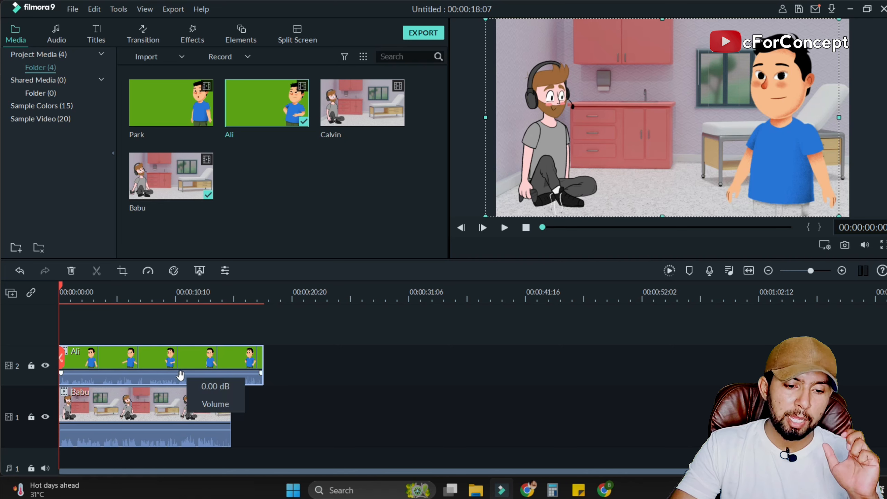
# Move the Babu and Ali clips along their tracks so both start at about 11 seconds.
pyautogui.moveTo(164, 401); pyautogui.dragTo(292, 394)
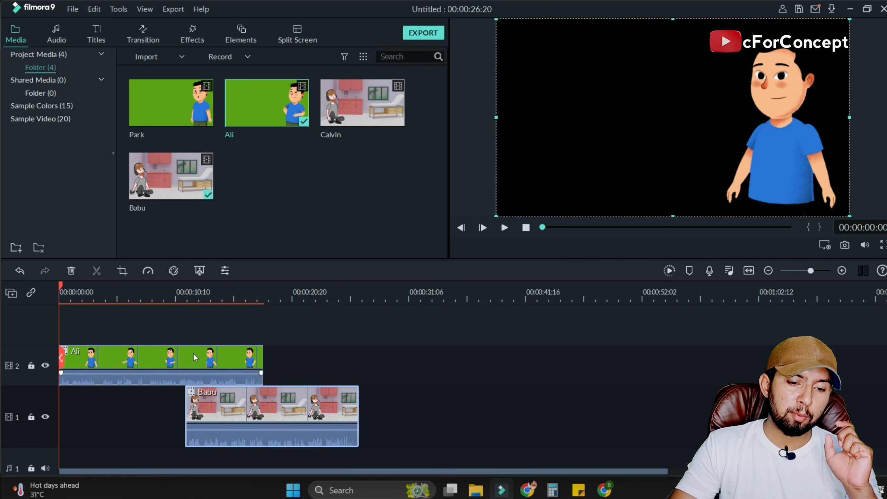
pyautogui.moveTo(213, 353); pyautogui.dragTo(339, 350)
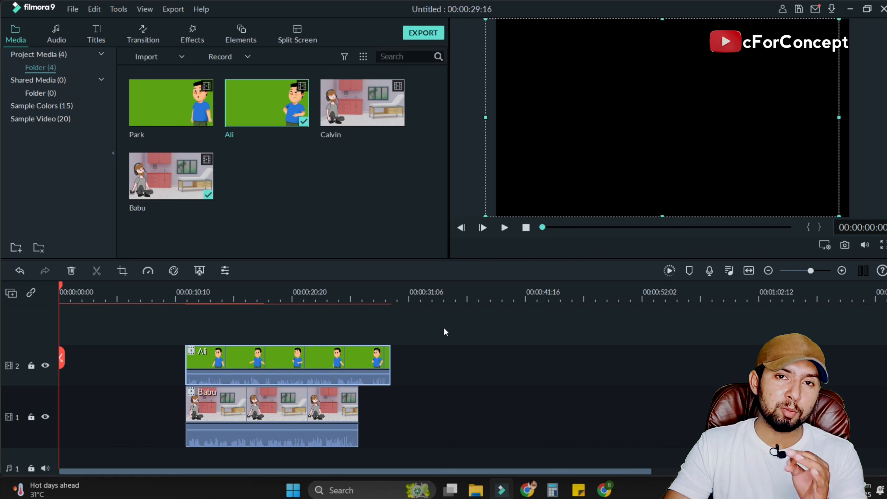
# Place the Calvin clip at the start of video track 1 and preview its opening seconds.
pyautogui.click(469, 349)
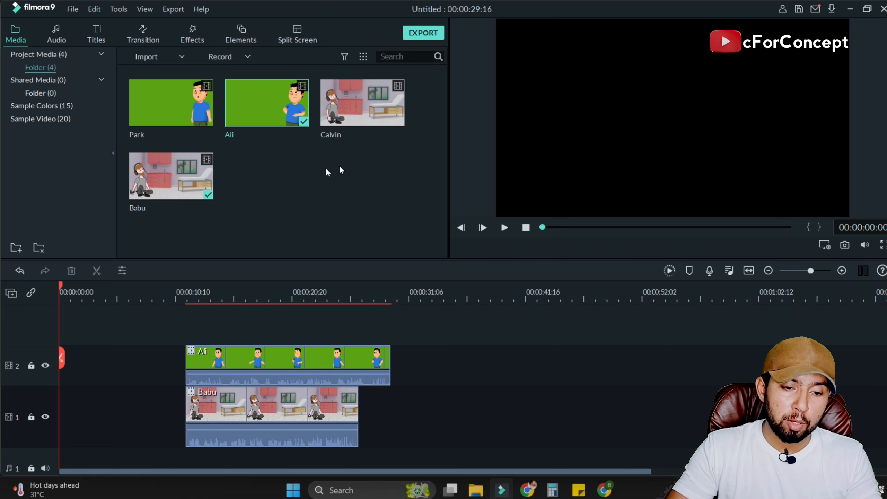
pyautogui.moveTo(378, 103); pyautogui.dragTo(67, 413)
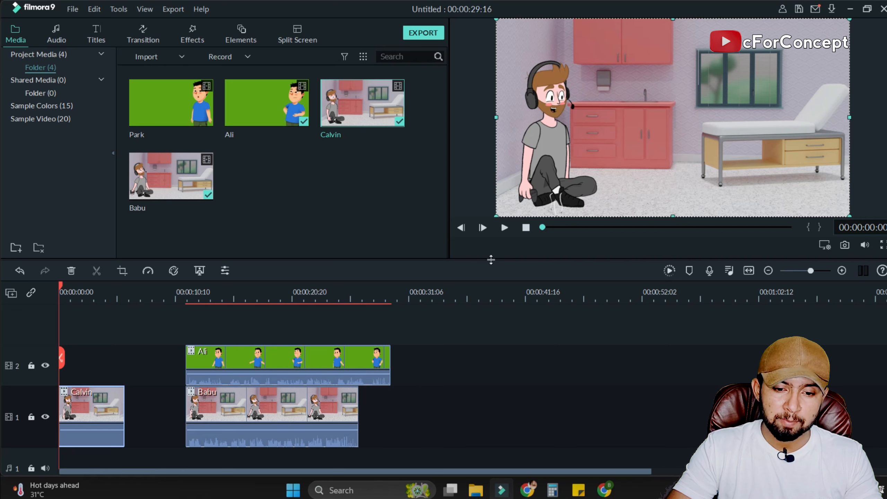
pyautogui.click(506, 228)
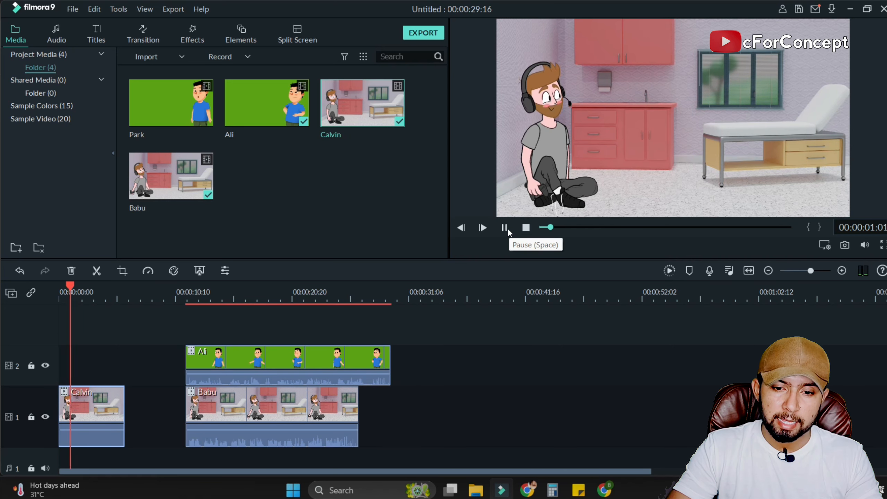
pyautogui.click(507, 228)
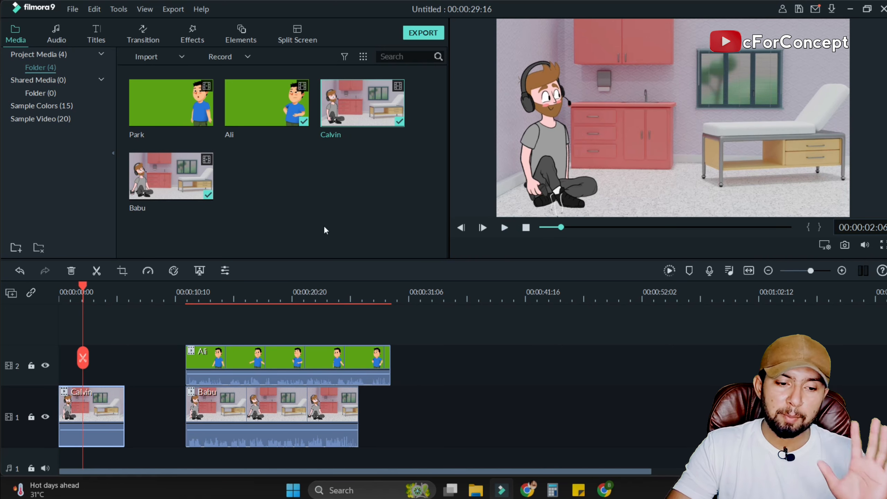
pyautogui.moveTo(83, 284); pyautogui.dragTo(59, 290)
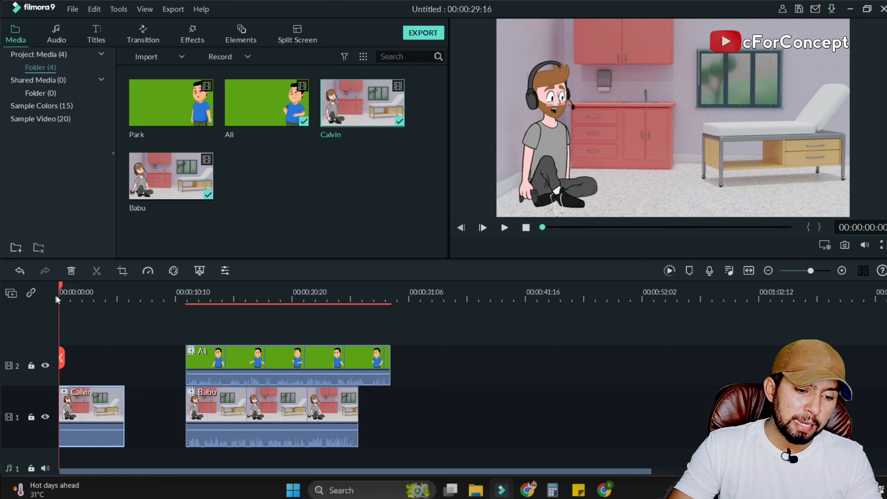
# Move the Ali clip to the start of video track 2 above Calvin and play it through its first line.
pyautogui.click(244, 355)
pyautogui.moveTo(244, 353); pyautogui.dragTo(142, 353)
pyautogui.click(505, 228)
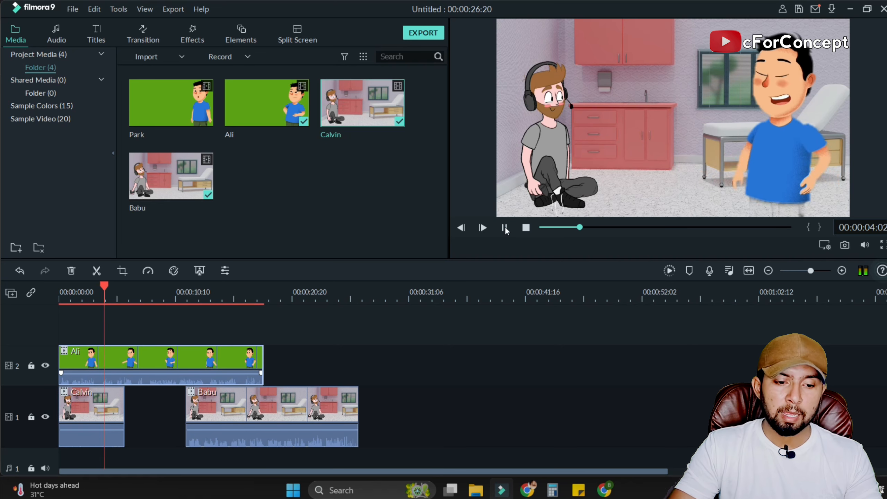
pyautogui.click(504, 227)
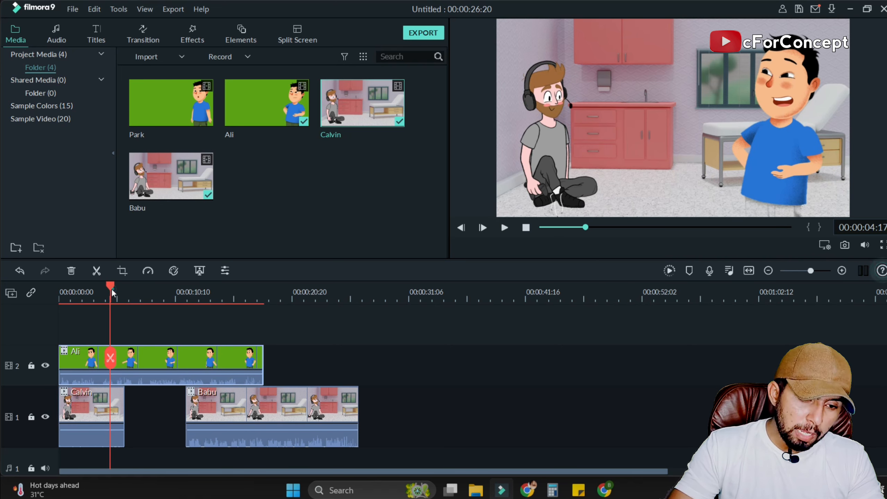
# Split the Ali clip at 00:00:03:11 and move its remaining part along track 2 to about 28 seconds.
pyautogui.moveTo(111, 289); pyautogui.dragTo(98, 296)
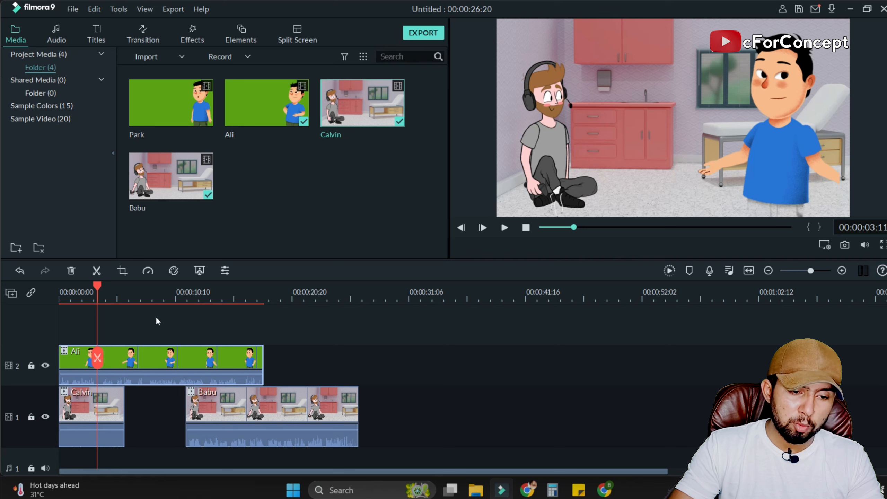
pyautogui.click(127, 363)
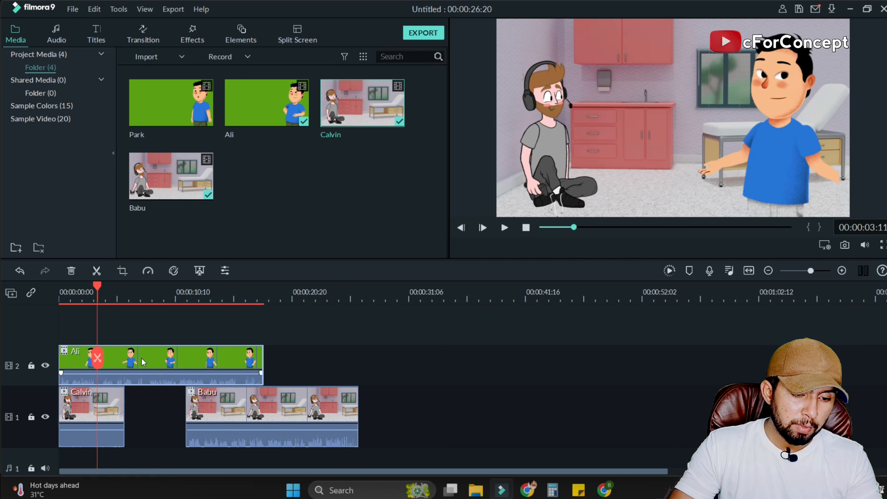
pyautogui.hotkey('ctrl', 'b')
pyautogui.moveTo(141, 358); pyautogui.dragTo(424, 354)
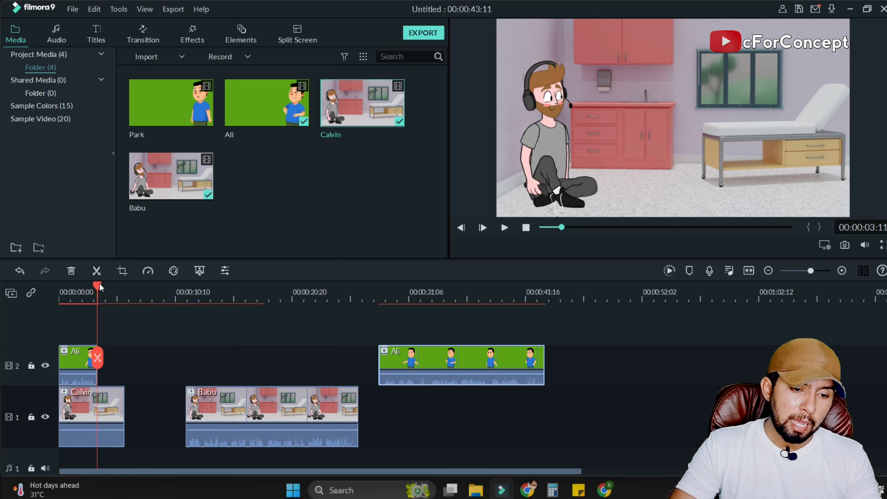
# Play the opening from the start and trim the end of the Calvin clip to match the first Ali piece.
pyautogui.moveTo(97, 288); pyautogui.dragTo(47, 297)
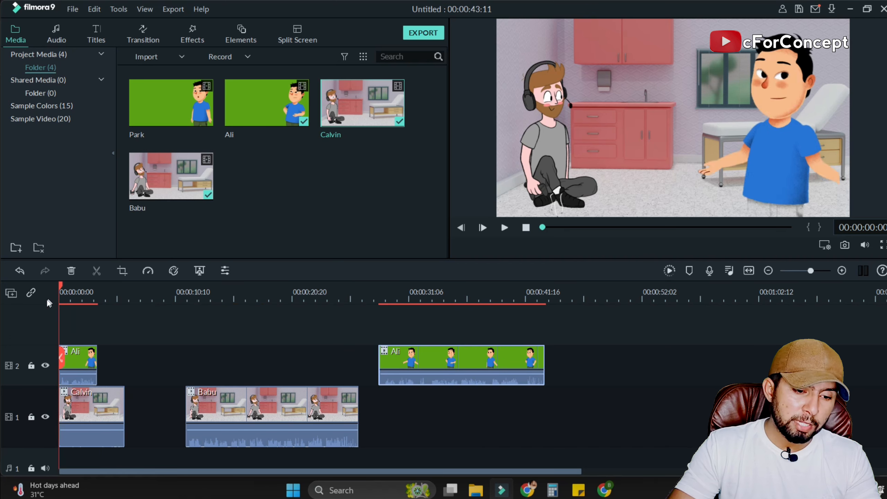
pyautogui.click(503, 228)
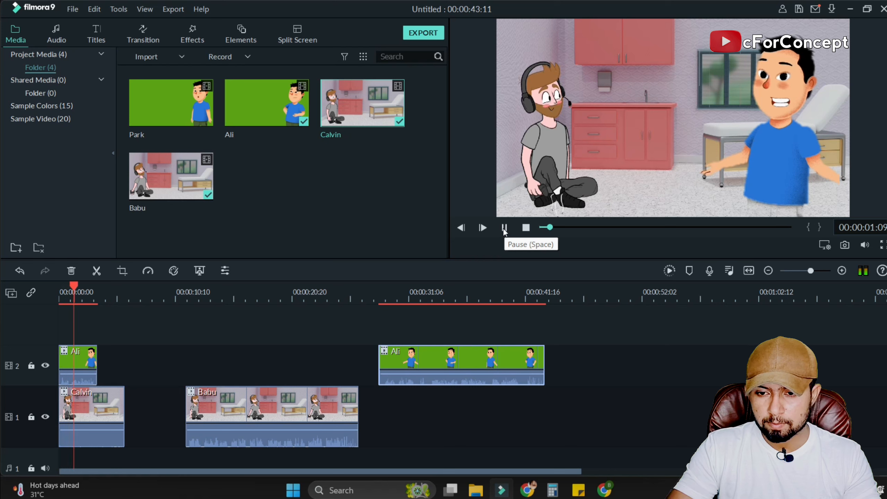
pyautogui.click(503, 228)
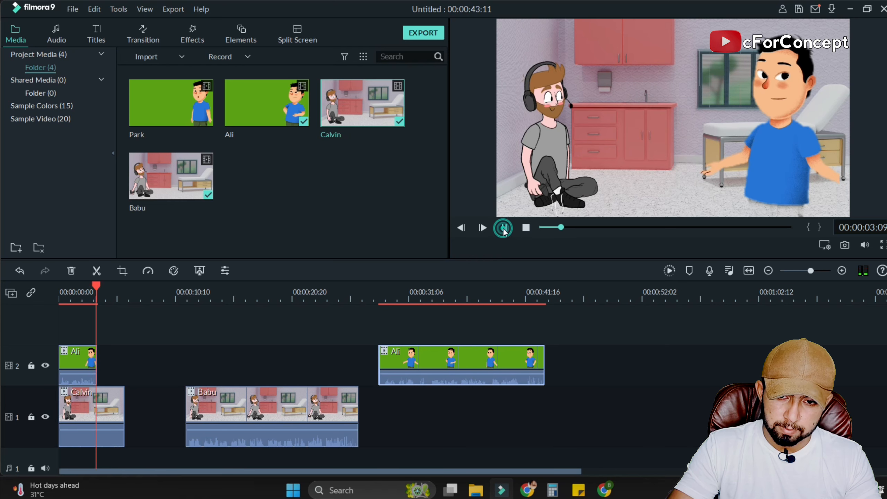
pyautogui.click(130, 413)
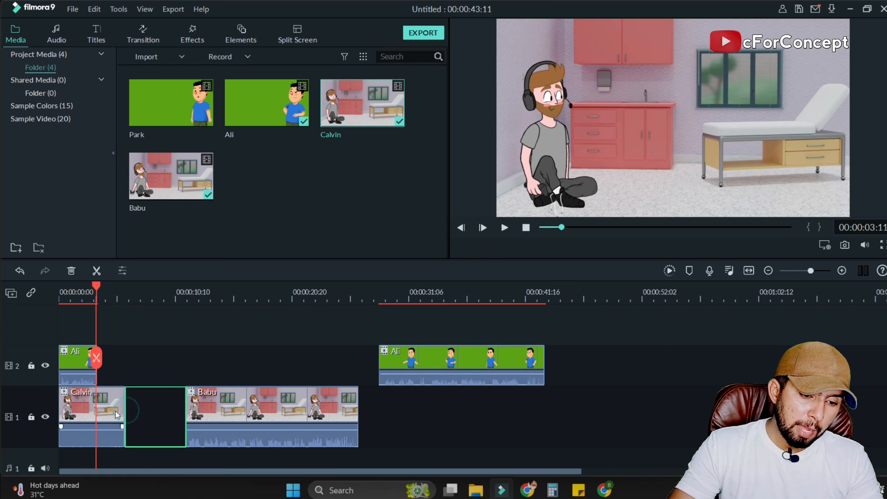
pyautogui.click(116, 414)
pyautogui.moveTo(123, 404)
pyautogui.mouseDown()
pyautogui.moveTo(98, 404)
pyautogui.moveTo(111, 401)
pyautogui.mouseUp()
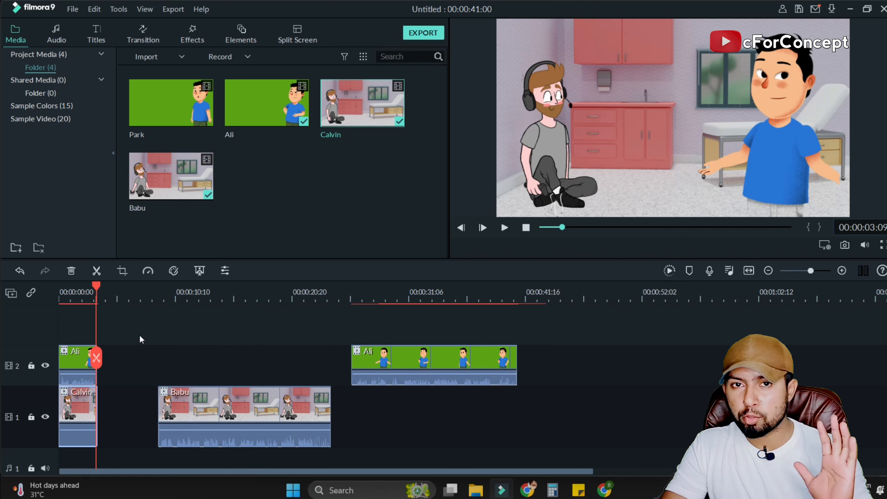
# Move the Babu clip directly behind Calvin on track 1 and play it through its first line.
pyautogui.moveTo(249, 401); pyautogui.dragTo(189, 409)
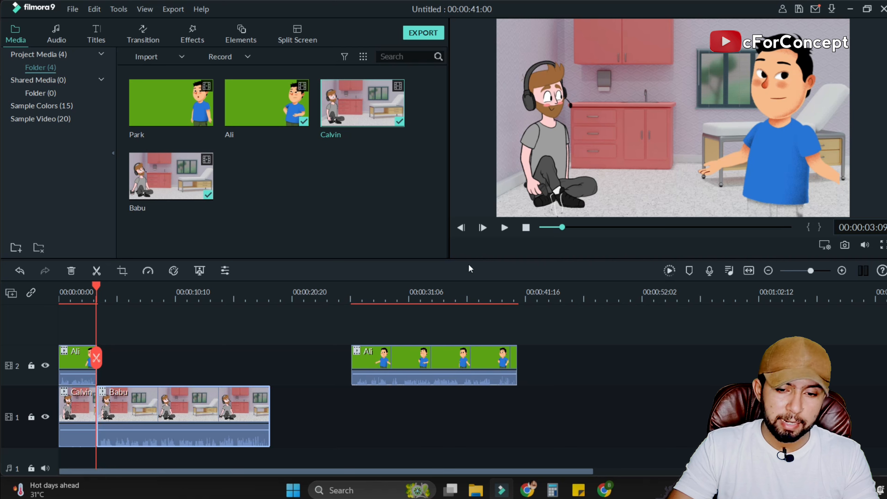
pyautogui.click(505, 227)
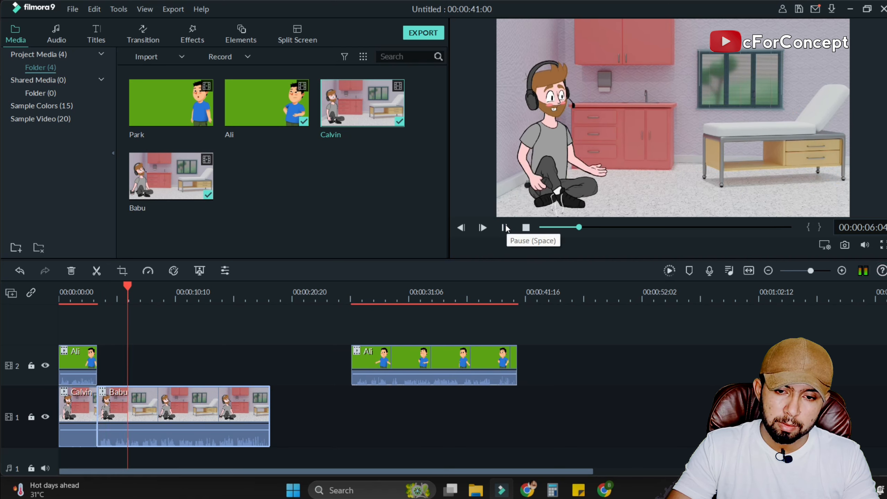
pyautogui.click(505, 228)
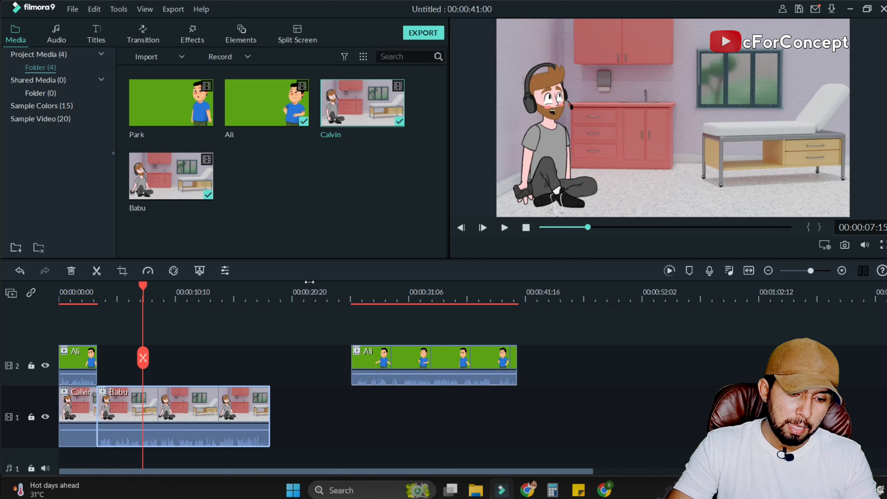
# Split the Babu clip at 00:00:07:08 and move its remaining part along track 1 to about 13 seconds.
pyautogui.moveTo(143, 287); pyautogui.dragTo(141, 287)
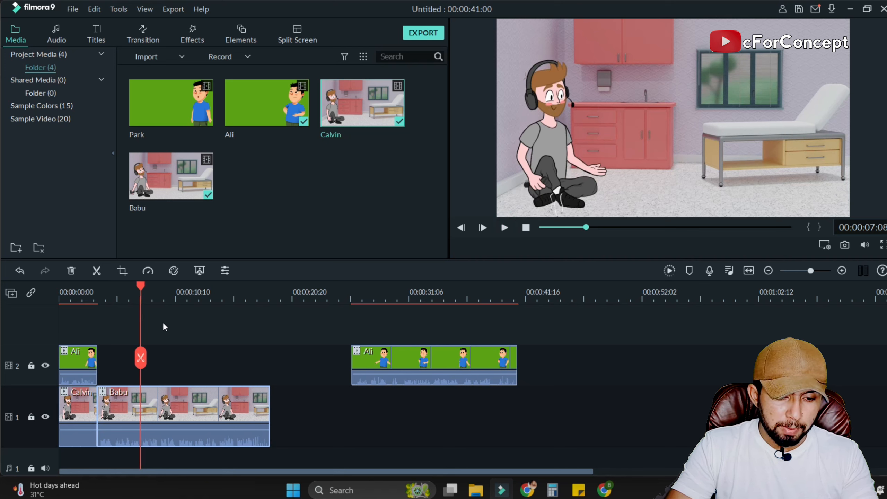
pyautogui.hotkey('ctrl', 'b')
pyautogui.moveTo(174, 405); pyautogui.dragTo(246, 406)
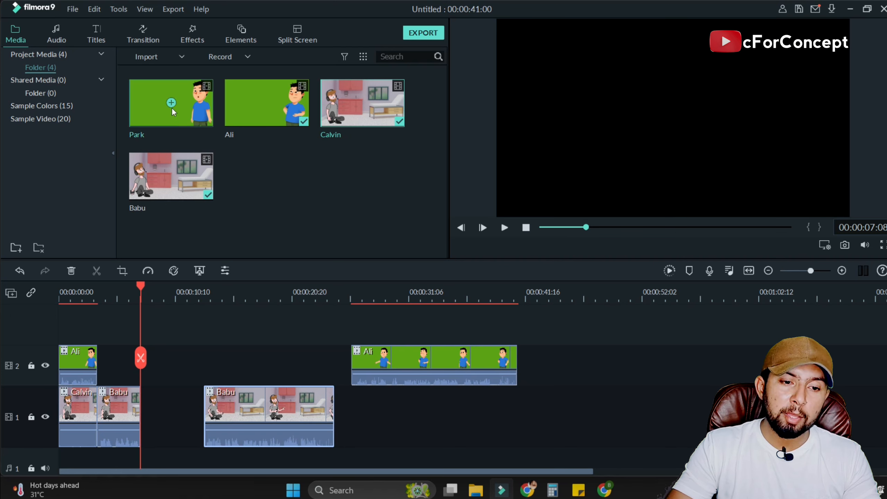
# Add the Park clip behind the first Ali piece on track 2 and remove its green background with Chroma Key at Offset 17.
pyautogui.moveTo(194, 104); pyautogui.dragTo(123, 376)
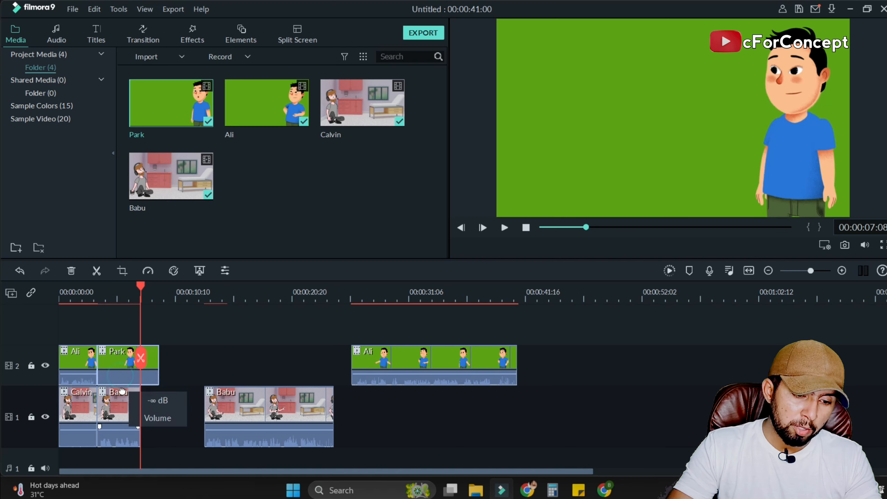
pyautogui.rightClick(128, 357)
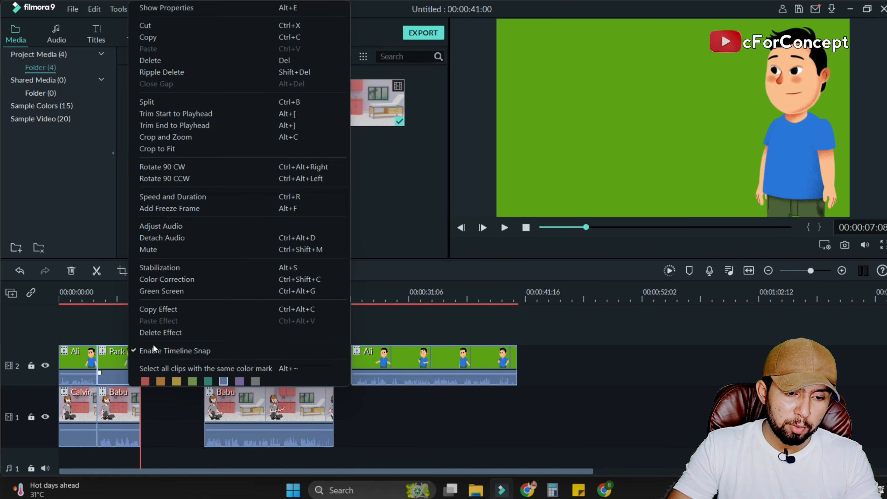
pyautogui.doubleClick(118, 362)
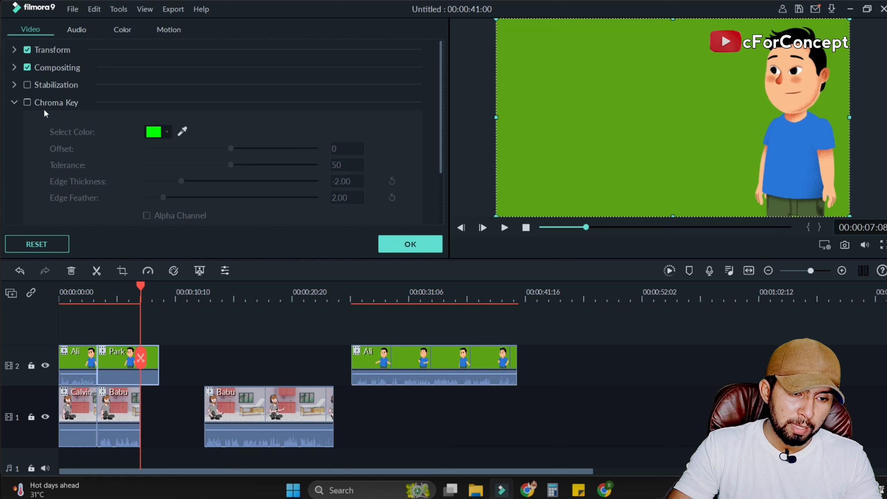
pyautogui.click(29, 105)
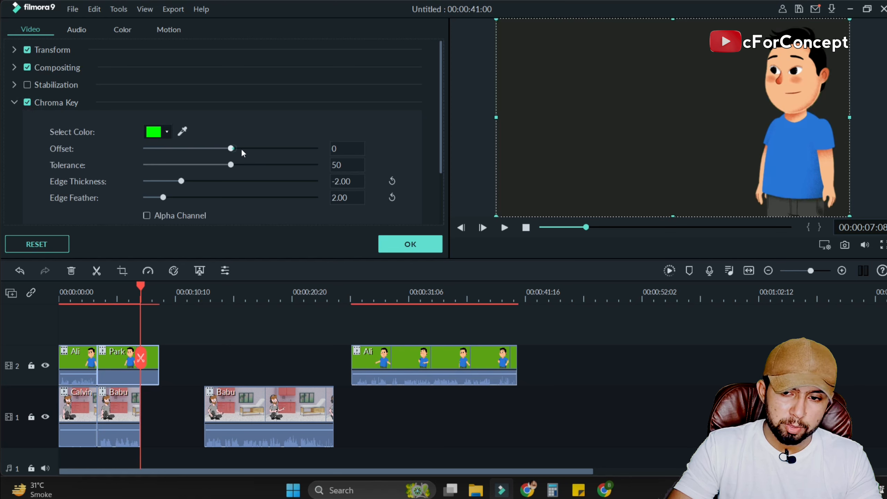
pyautogui.moveTo(242, 150)
pyautogui.mouseDown()
pyautogui.moveTo(255, 150)
pyautogui.moveTo(247, 153)
pyautogui.mouseUp()
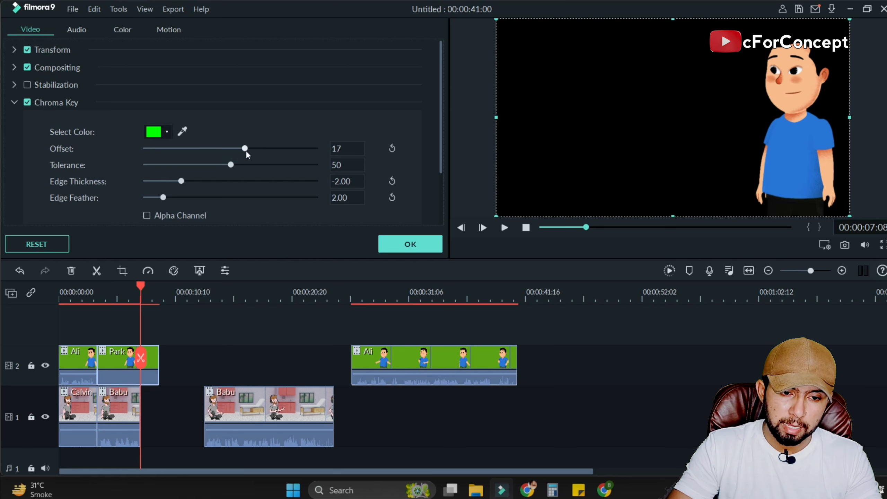
pyautogui.click(388, 243)
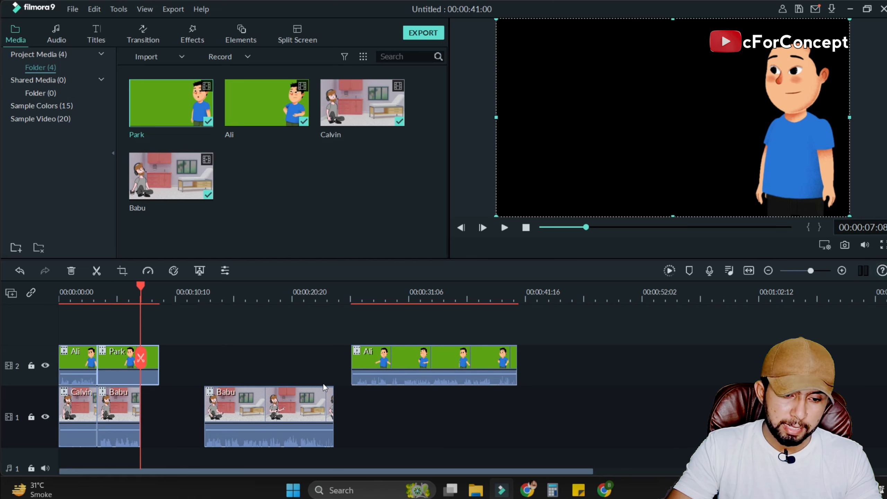
# Preview the Park and Babu section and trim the end of the Park clip to match the first Babu piece.
pyautogui.moveTo(139, 285); pyautogui.dragTo(91, 298)
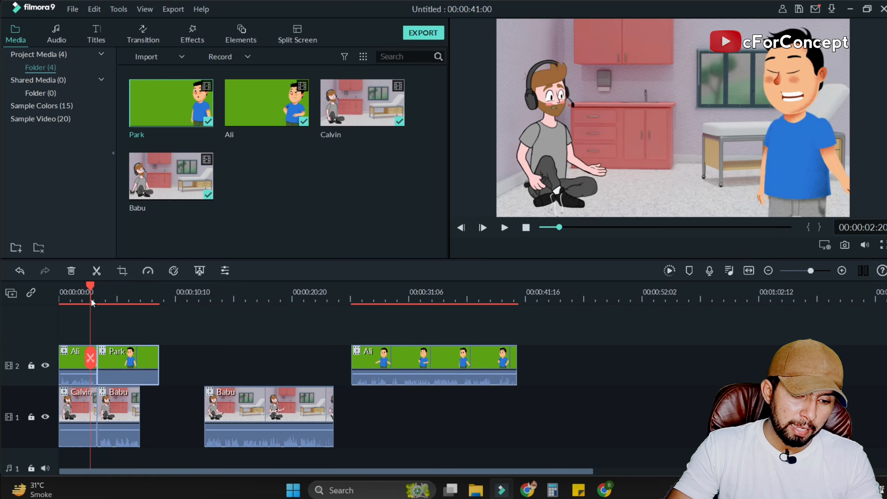
pyautogui.click(505, 228)
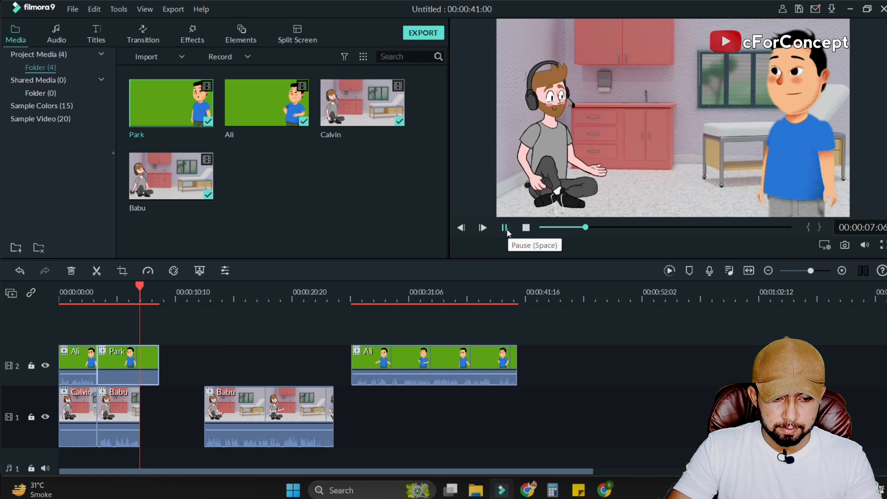
pyautogui.click(505, 228)
pyautogui.moveTo(157, 365); pyautogui.dragTo(137, 380)
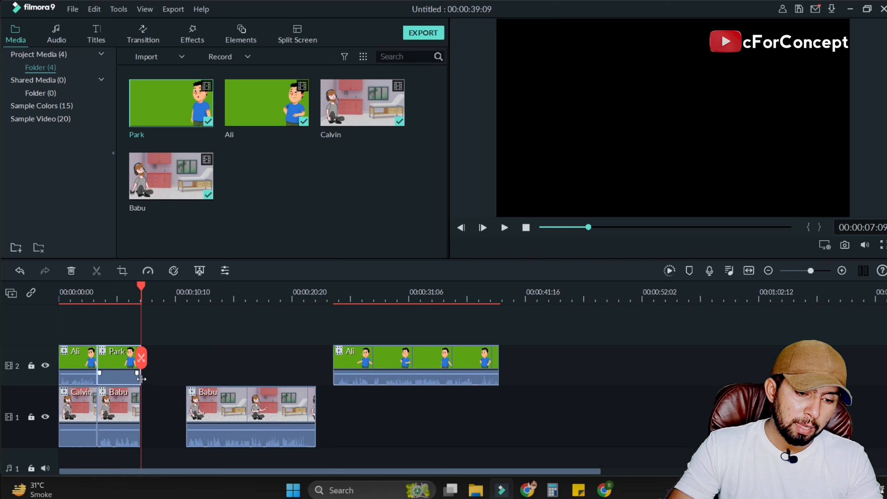
pyautogui.click(160, 362)
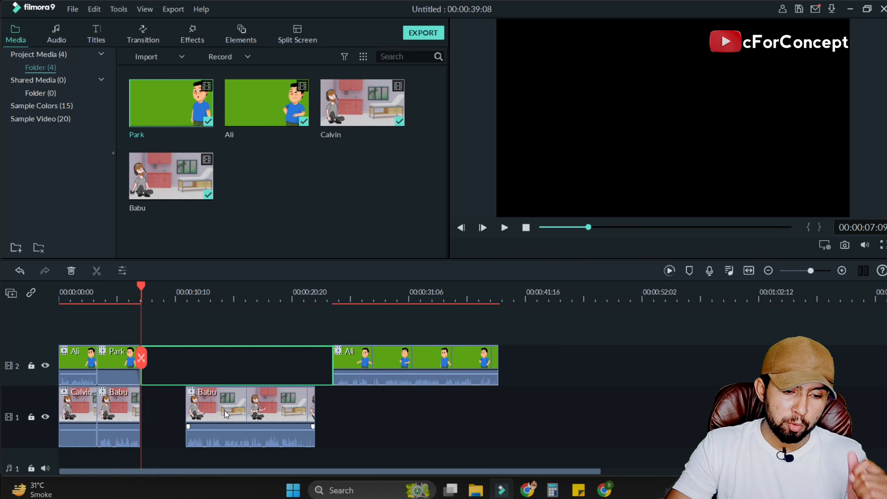
# Play back the assembled opening and move the remaining Ali piece directly behind Park on track 2.
pyautogui.moveTo(139, 283); pyautogui.dragTo(56, 300)
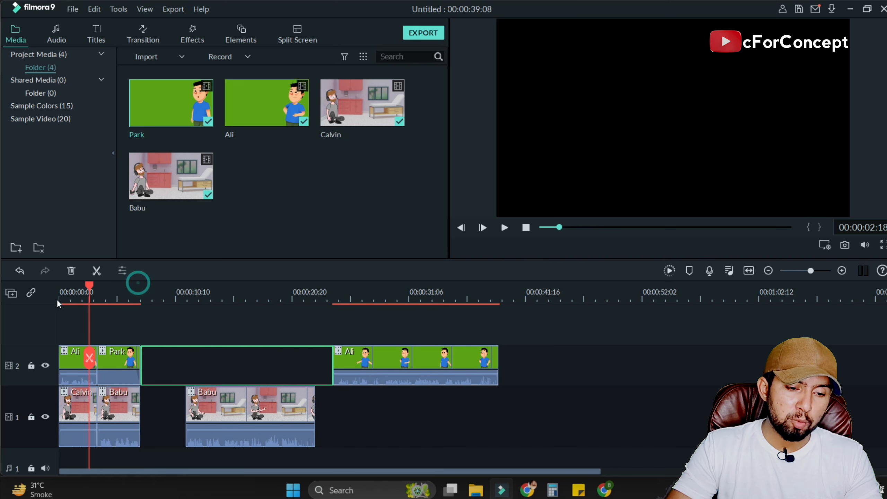
pyautogui.click(504, 227)
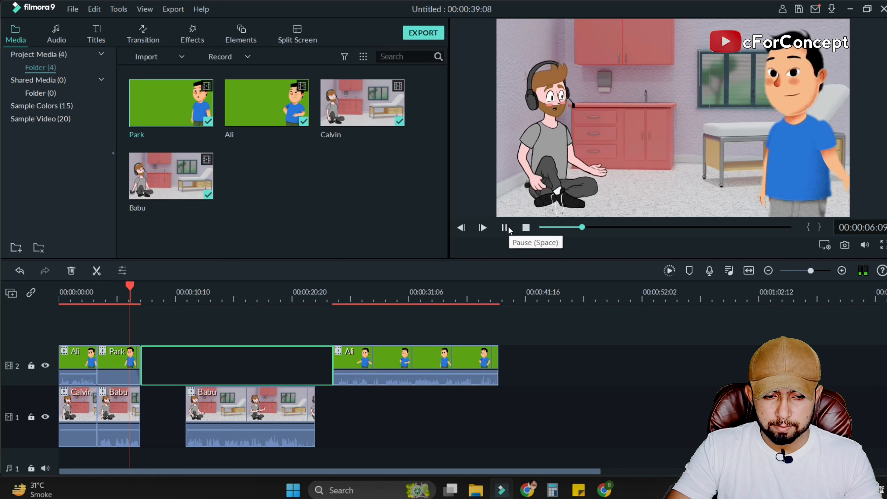
pyautogui.click(504, 227)
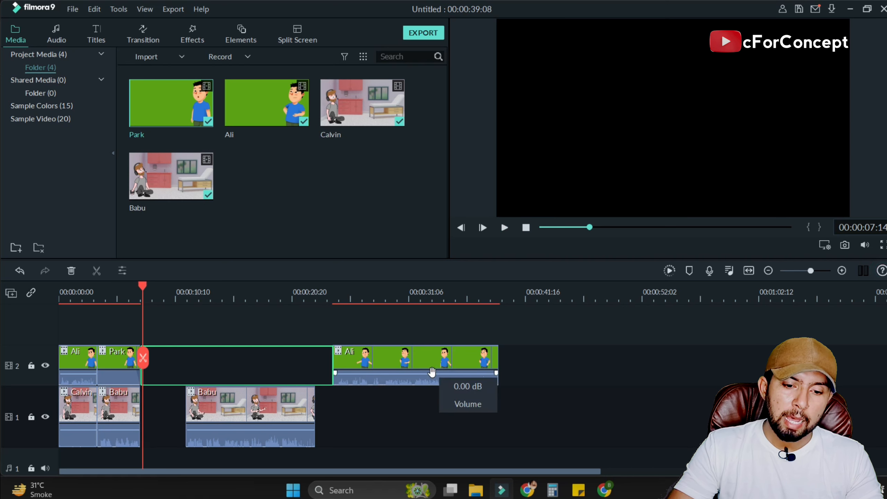
pyautogui.click(418, 423)
pyautogui.moveTo(395, 353); pyautogui.dragTo(194, 356)
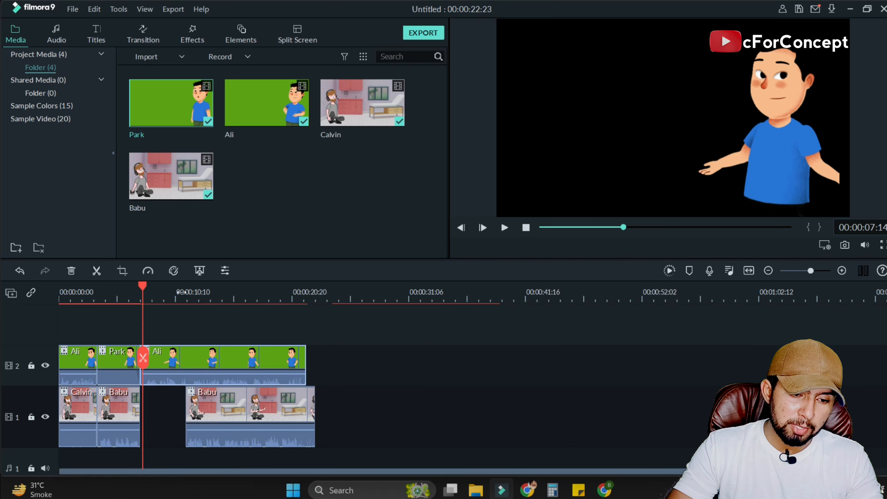
pyautogui.click(135, 288)
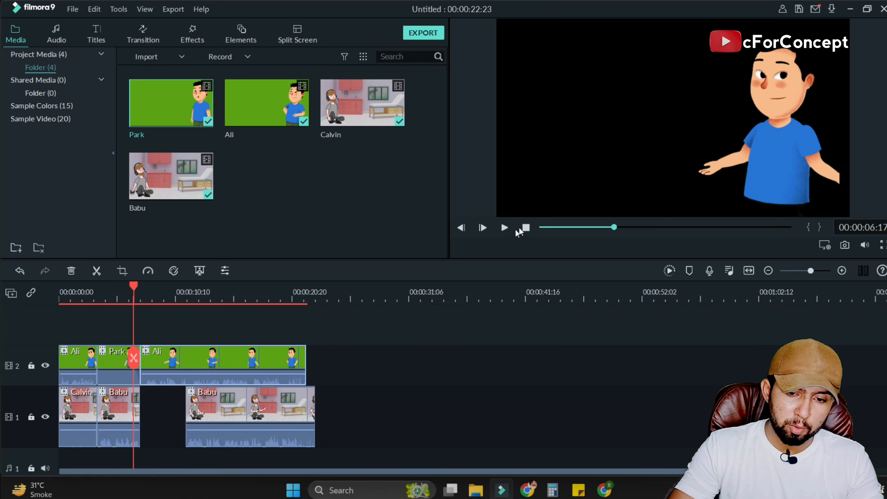
# Preview the second Ali piece, split it at 00:00:10:17 and move its remaining part along track 2 to about 25 seconds.
pyautogui.click(500, 229)
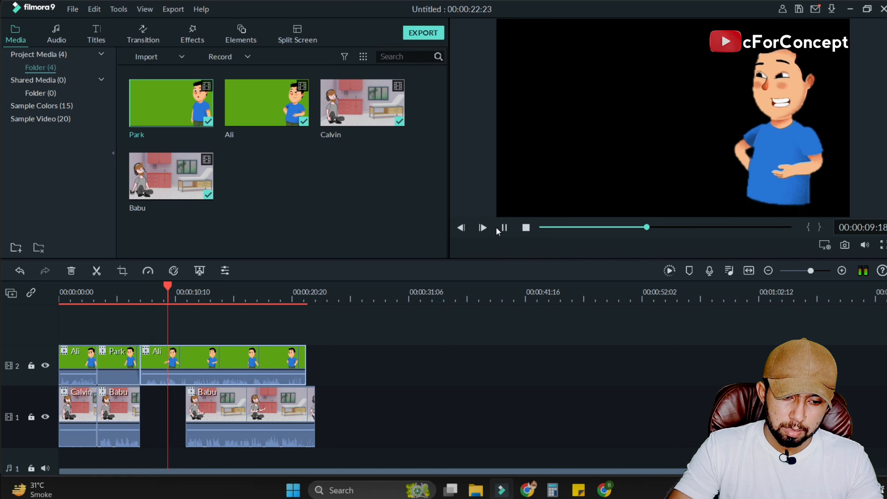
pyautogui.click(494, 228)
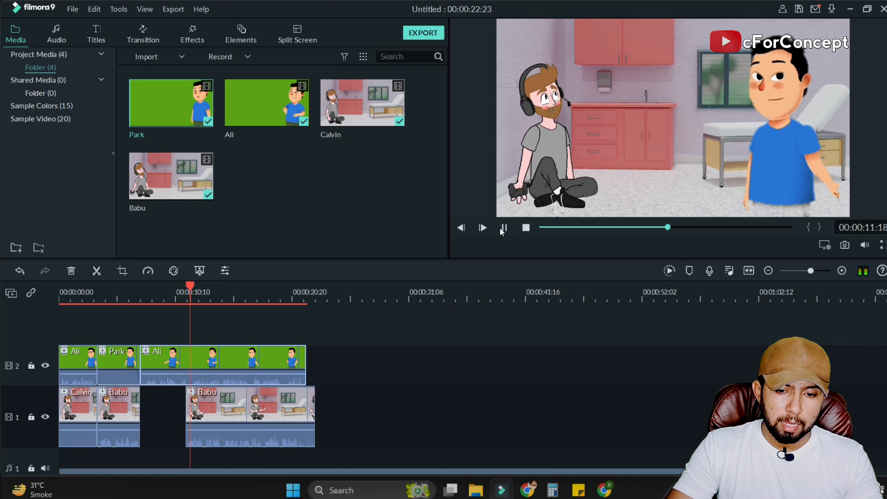
pyautogui.click(504, 228)
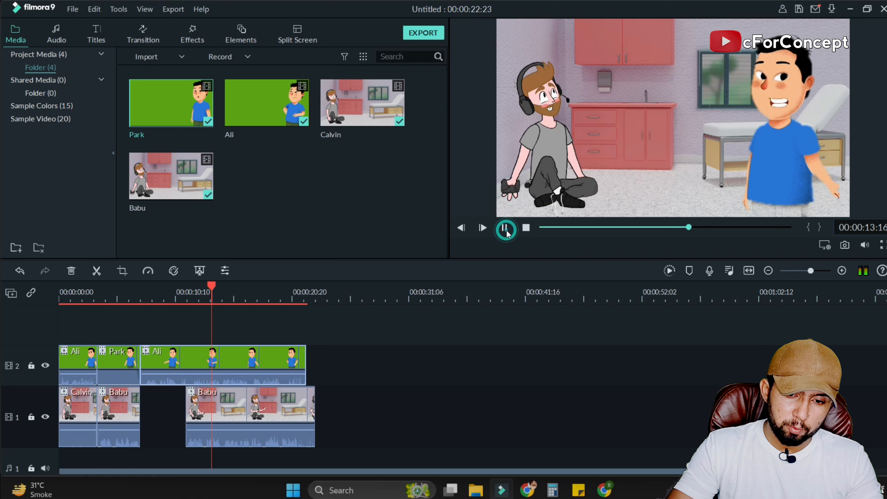
pyautogui.moveTo(211, 291); pyautogui.dragTo(179, 295)
pyautogui.hotkey('ctrl', 'b')
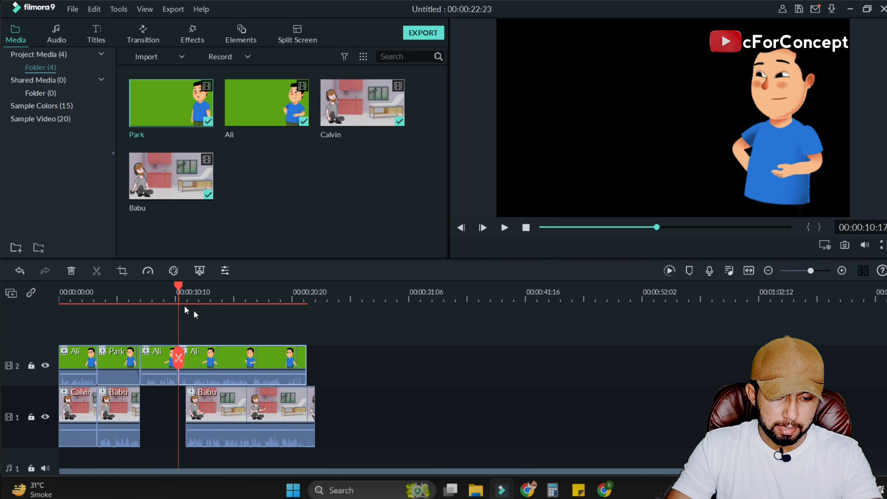
pyautogui.moveTo(238, 352); pyautogui.dragTo(394, 346)
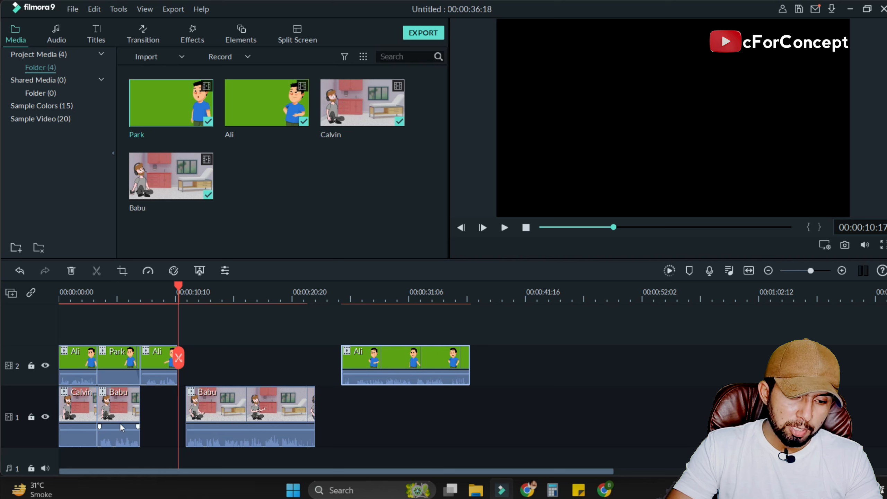
# Duplicate the opening Calvin clip and place the copy directly behind the first Babu piece on track 1, beneath the second Ali piece.
pyautogui.click(165, 403)
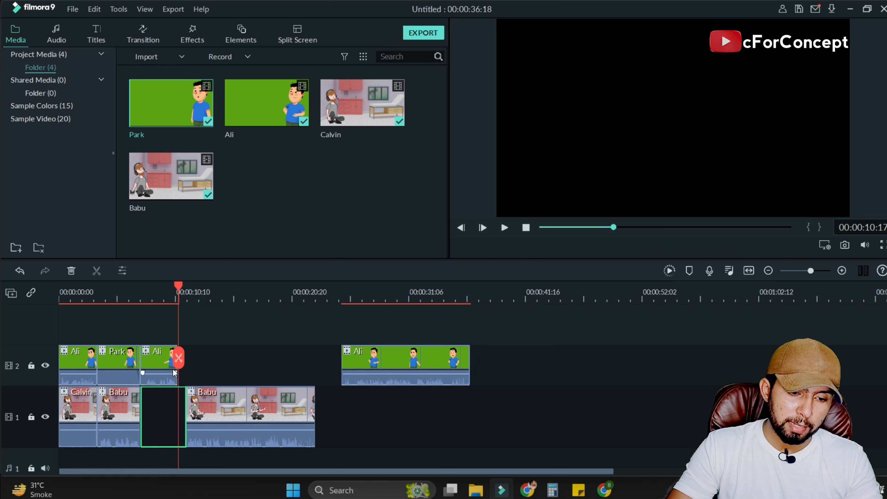
pyautogui.click(76, 411)
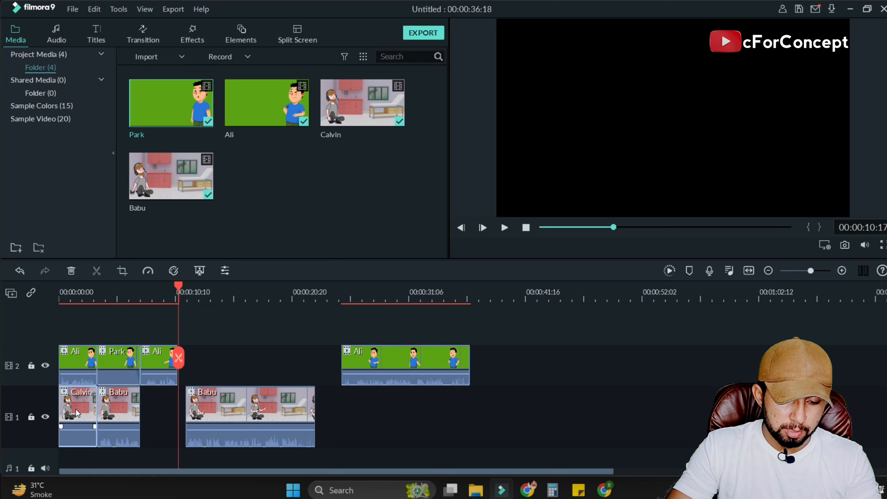
pyautogui.hotkey('ctrl', 'c')
pyautogui.hotkey('ctrl', 'v')
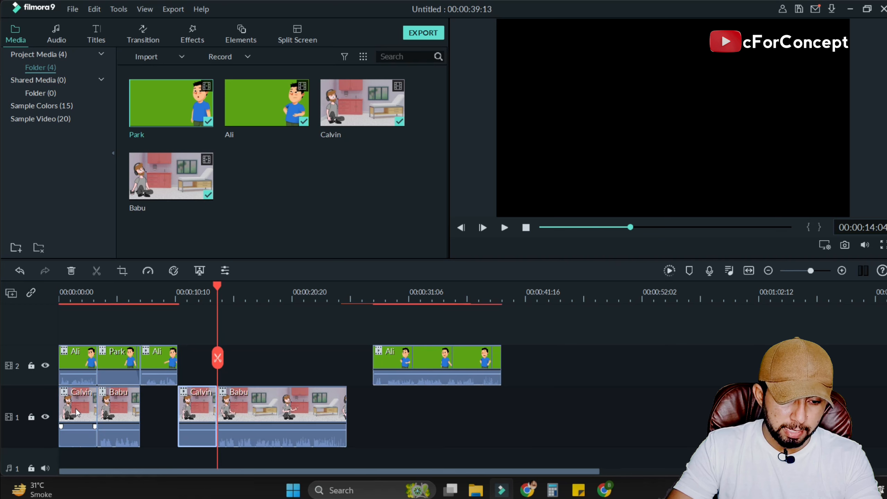
pyautogui.moveTo(185, 413); pyautogui.dragTo(164, 418)
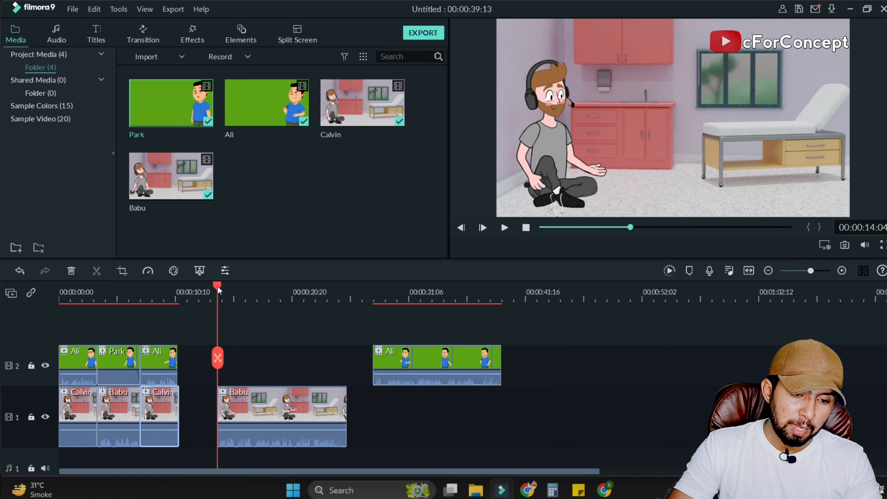
# Play back the Park and second Ali sections to check them against the Babu piece and the copied Calvin clip.
pyautogui.moveTo(218, 289); pyautogui.dragTo(115, 295)
pyautogui.click(505, 228)
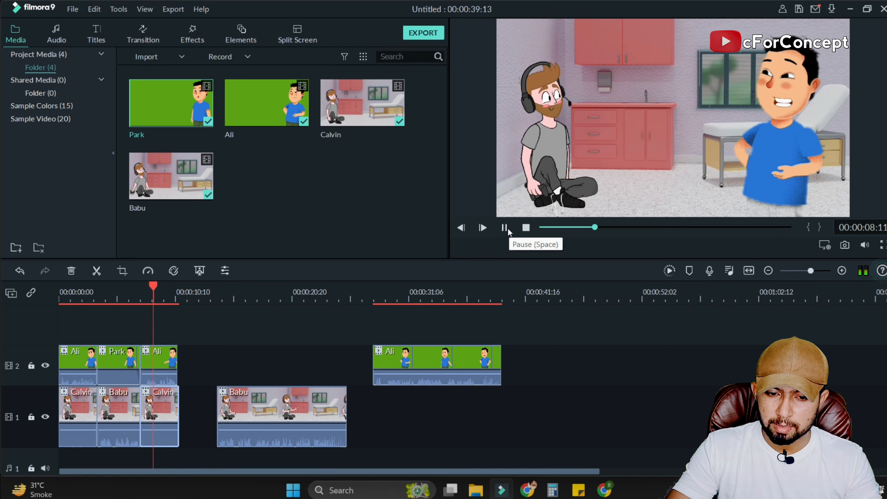
pyautogui.click(505, 228)
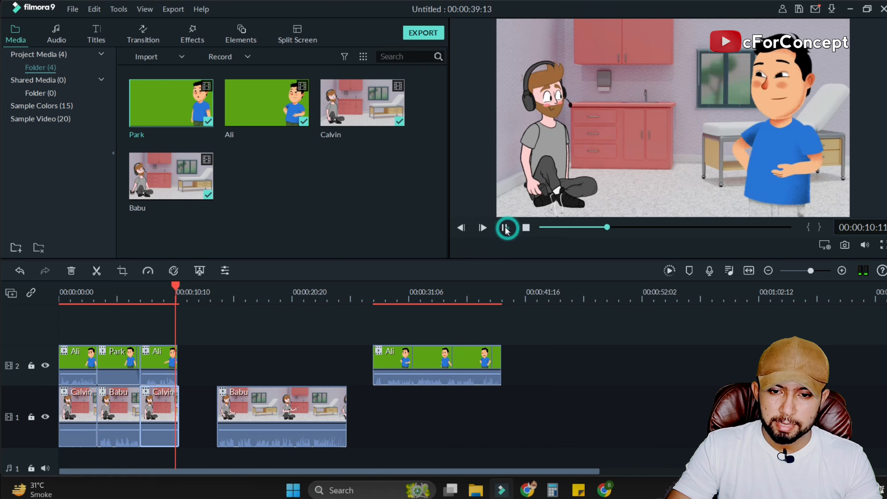